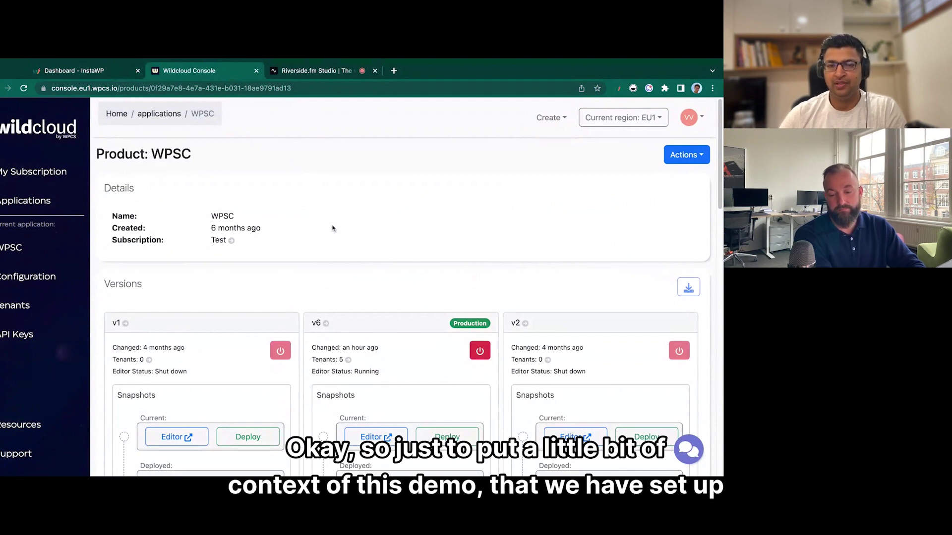
Step: Review the WPSC product's versions, its API keys and the form for creating an API key, without creating one
scroll(307, 239, "down", 2)
scroll(261, 238, "down", 3)
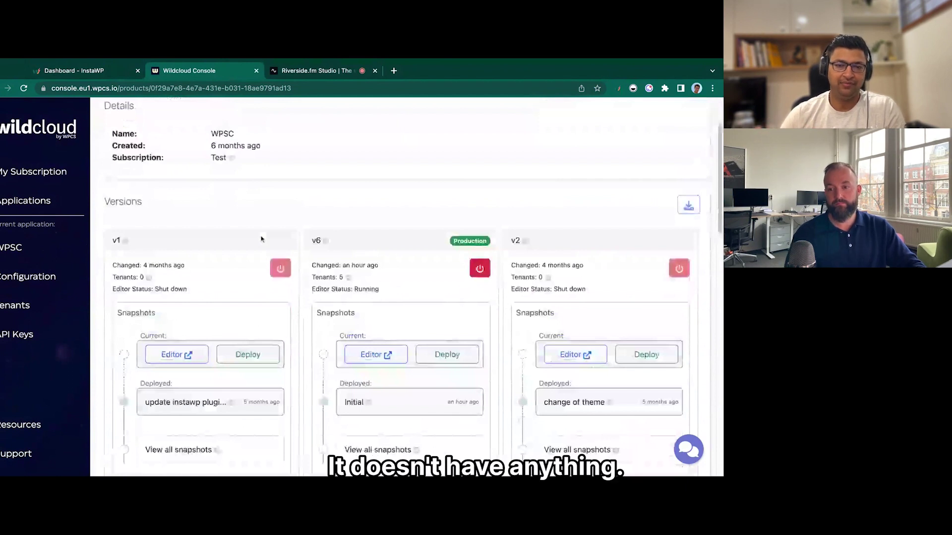
scroll(261, 238, "up", 4)
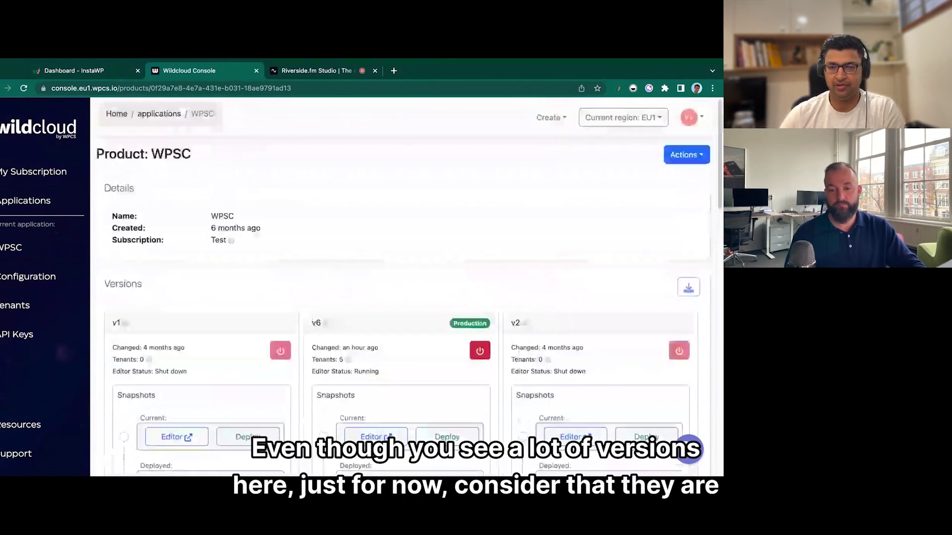
scroll(249, 259, "down", 12)
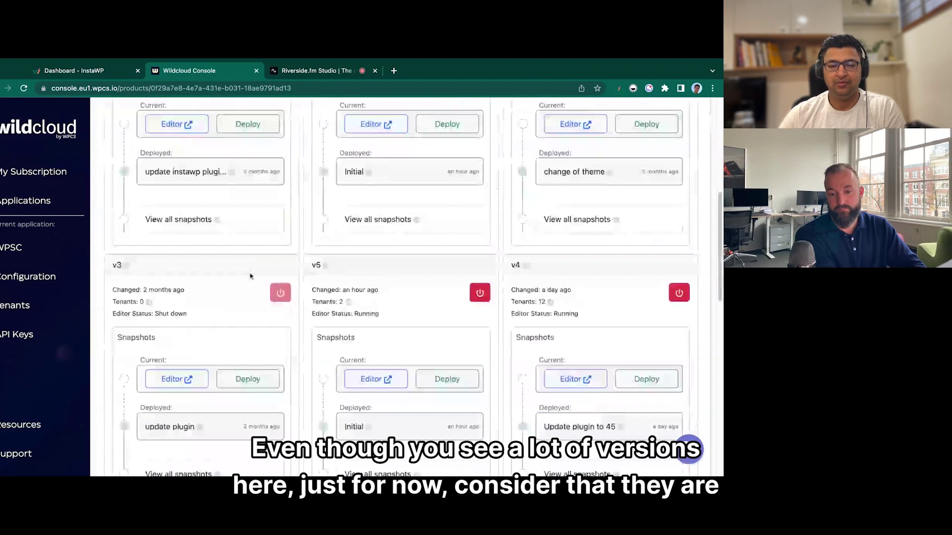
scroll(250, 276, "up", 11)
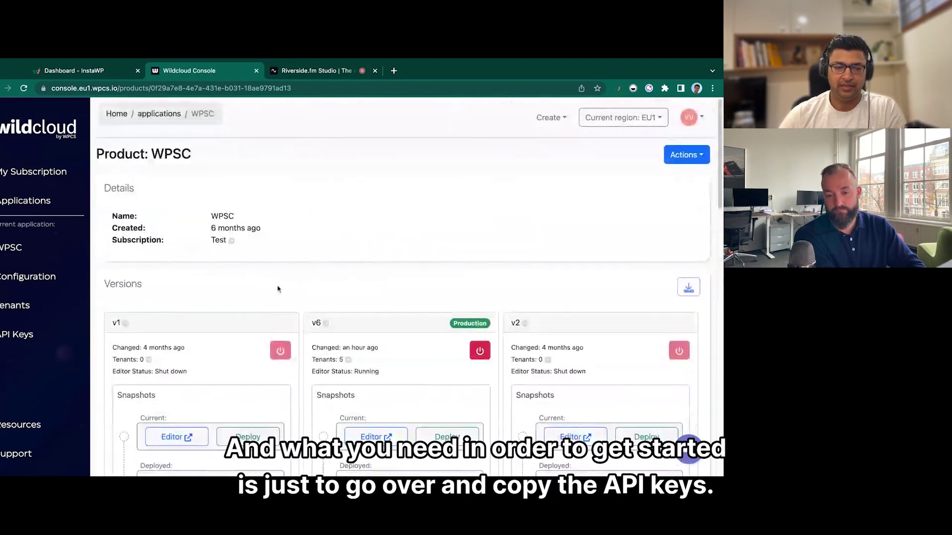
left_click(19, 341)
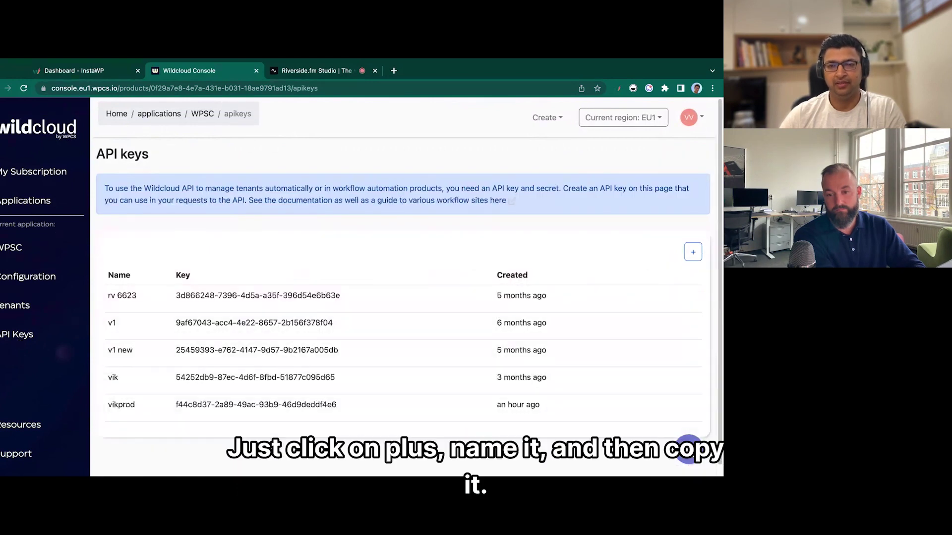
left_click(693, 252)
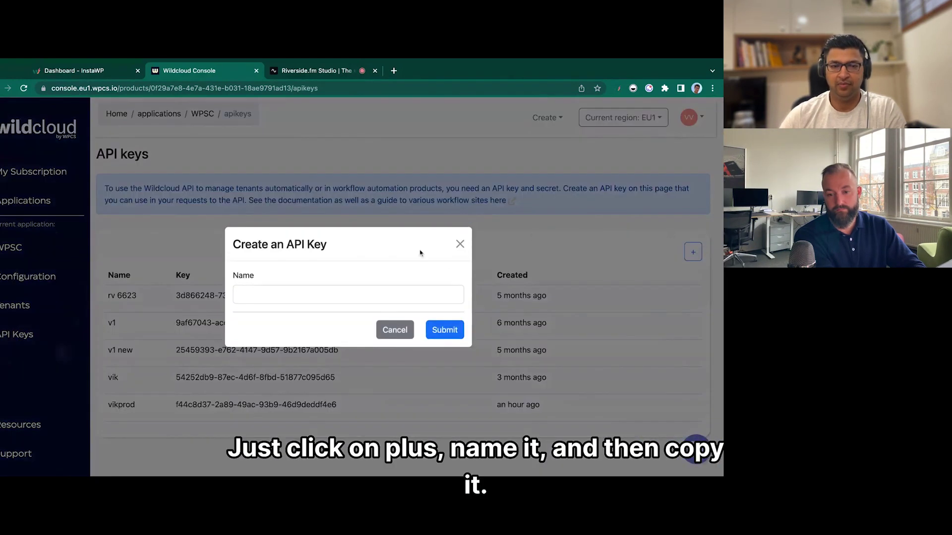
left_click(395, 329)
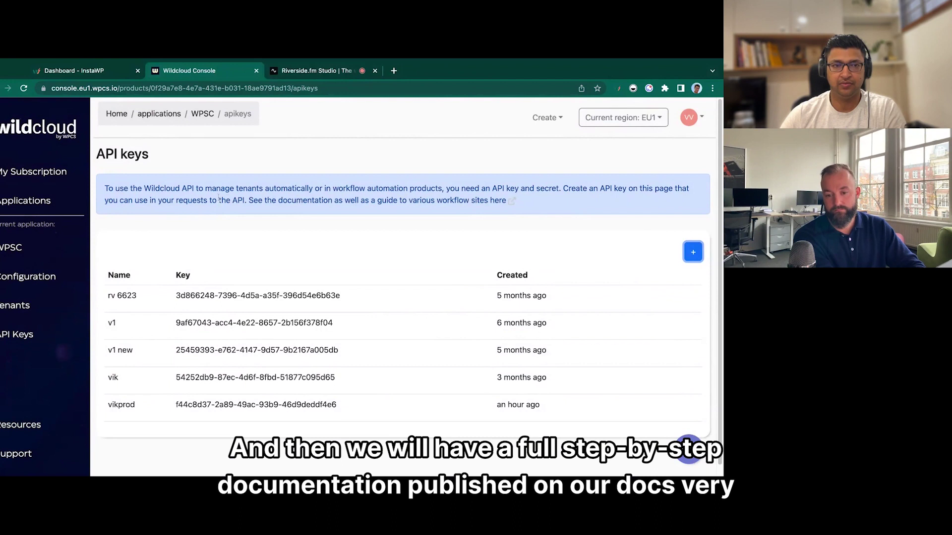
Step: Switch to the InstaWP dashboard, open the Yoga Free Landing site and review its landing page through the FAQ's section
left_click(99, 74)
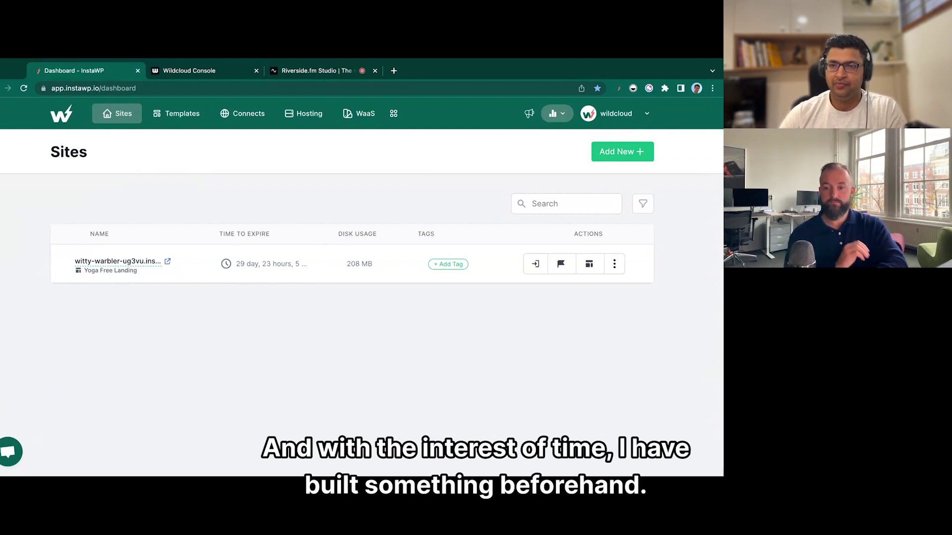
left_click(168, 263)
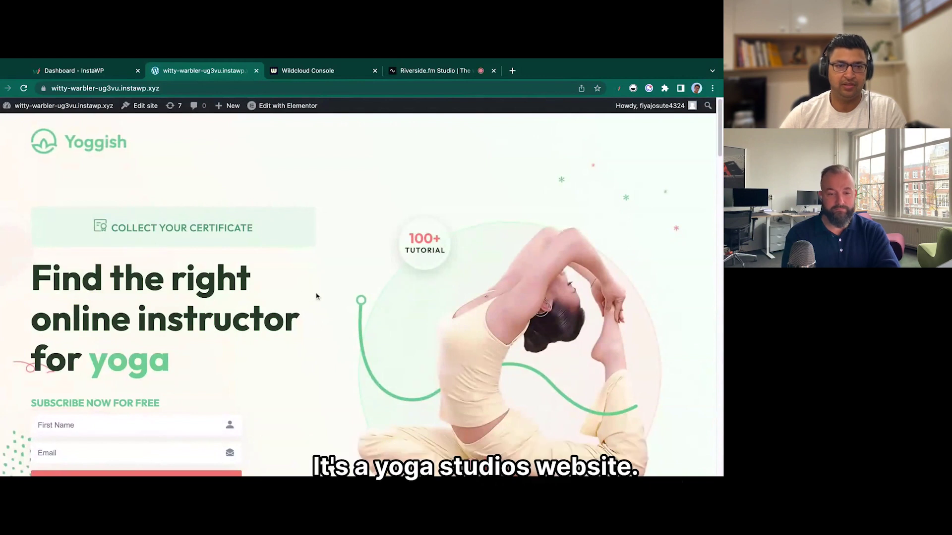
scroll(342, 284, "down", 5)
scroll(340, 284, "down", 20)
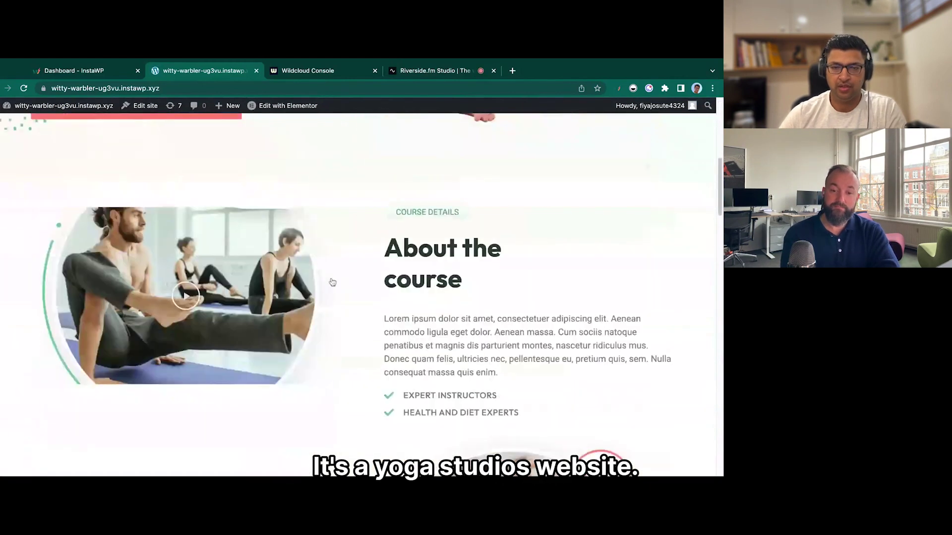
scroll(332, 283, "up", 20)
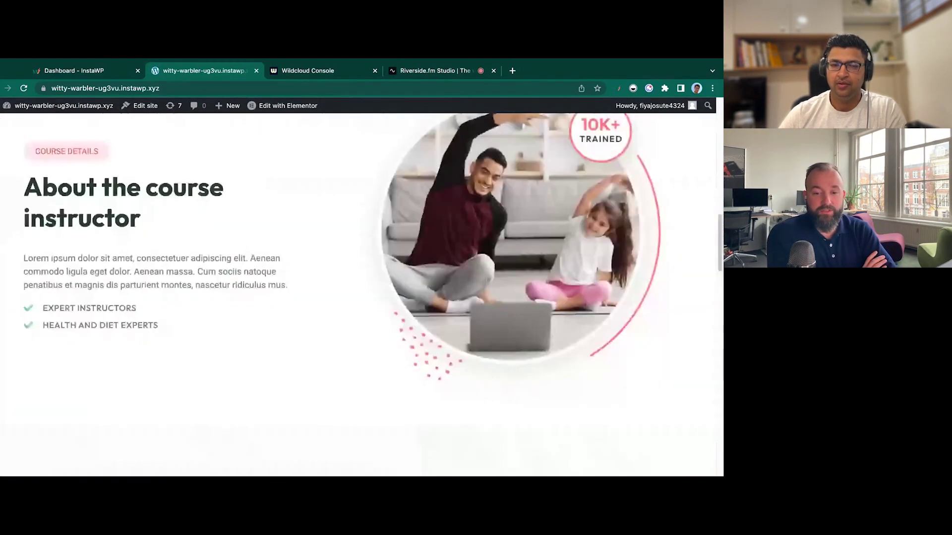
scroll(339, 298, "up", 1)
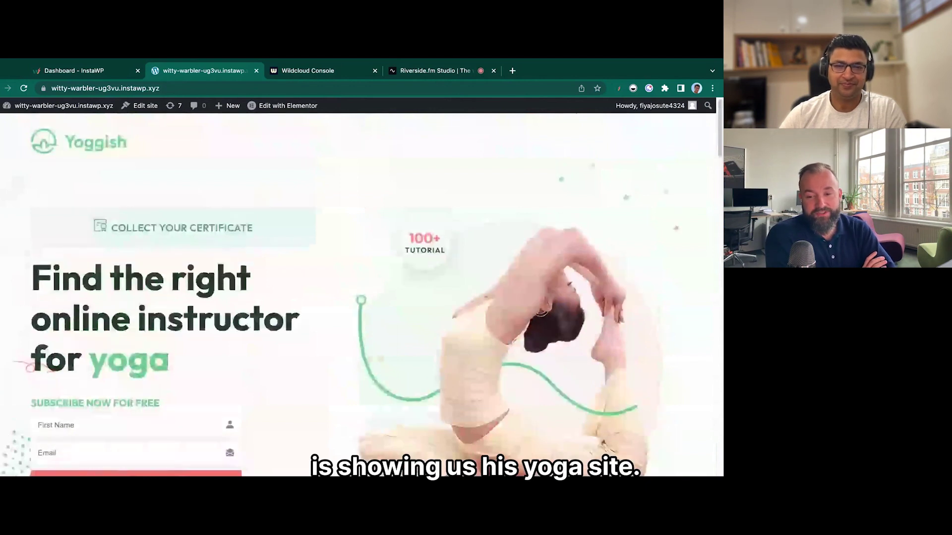
scroll(642, 314, "down", 2)
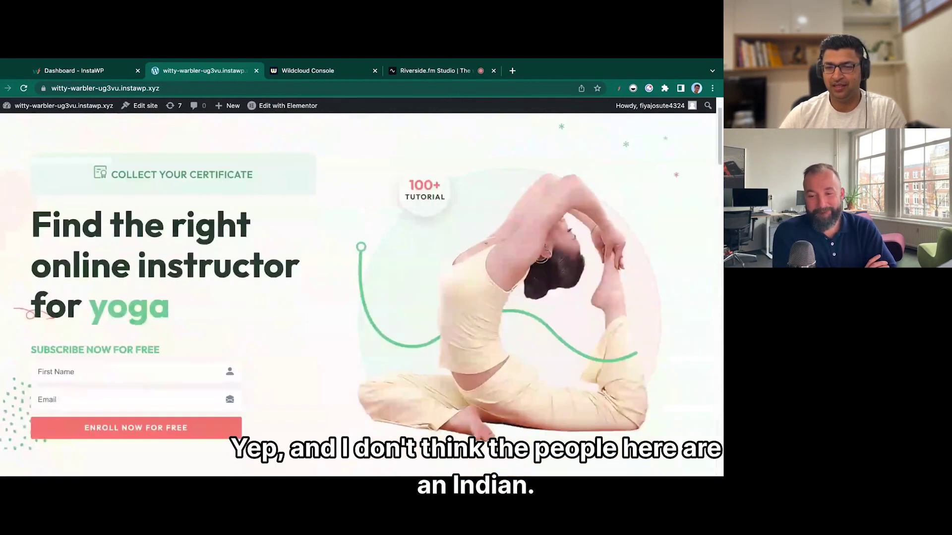
scroll(327, 297, "down", 15)
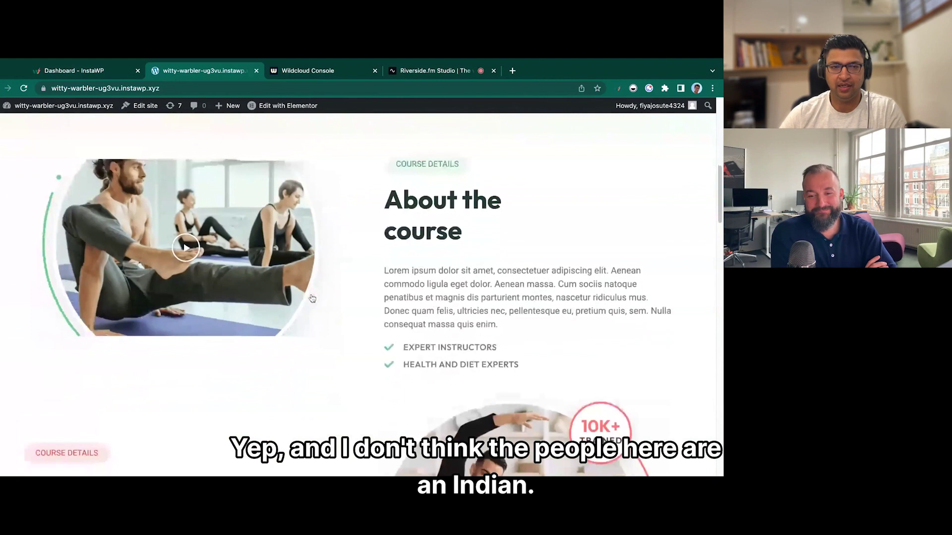
scroll(336, 296, "down", 12)
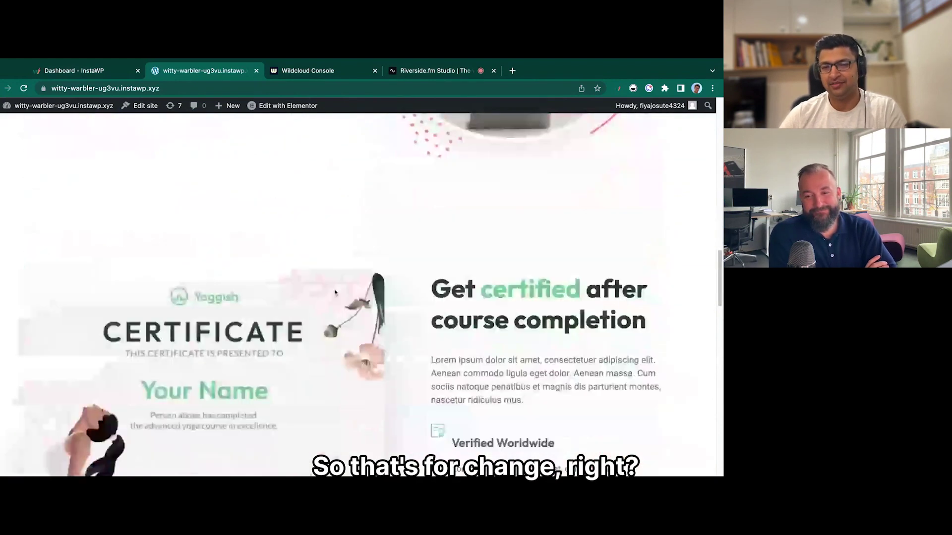
scroll(334, 292, "down", 11)
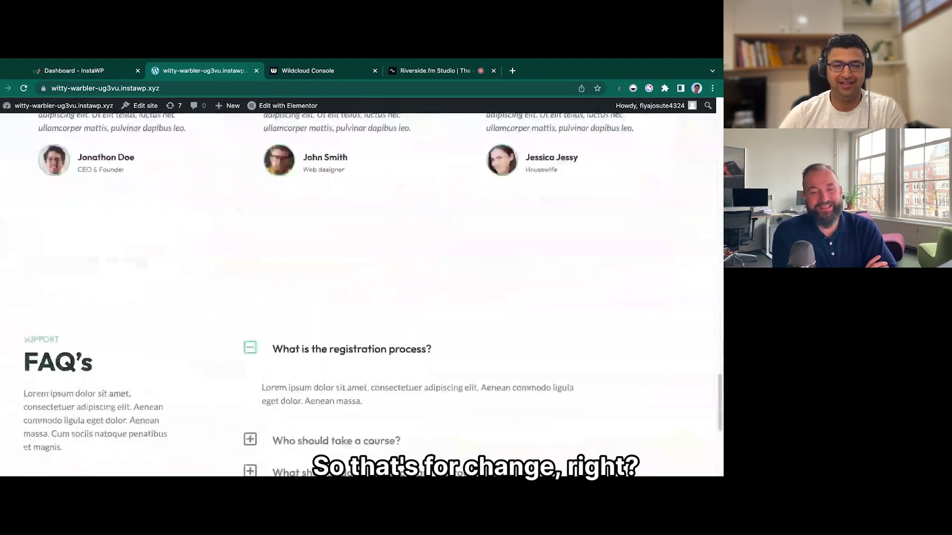
scroll(333, 291, "up", 12)
scroll(357, 293, "up", 20)
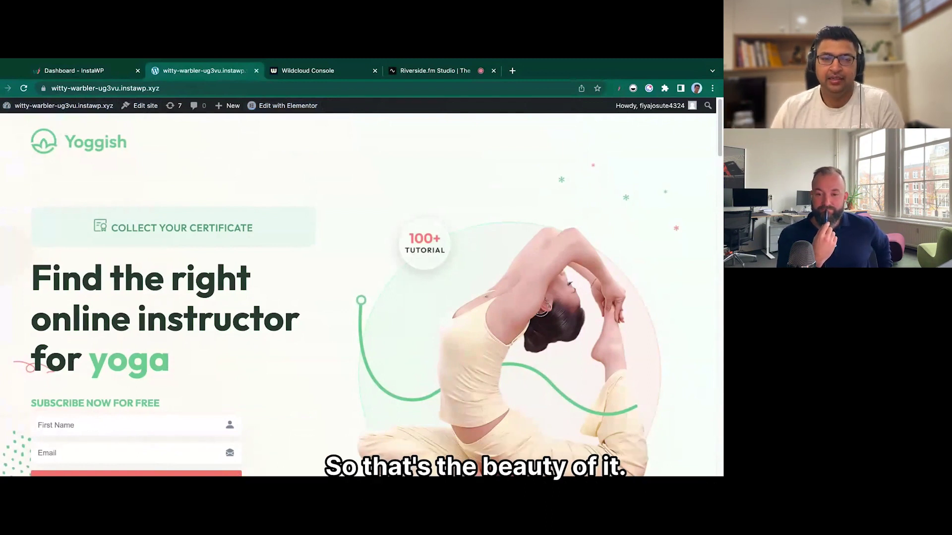
left_click(75, 71)
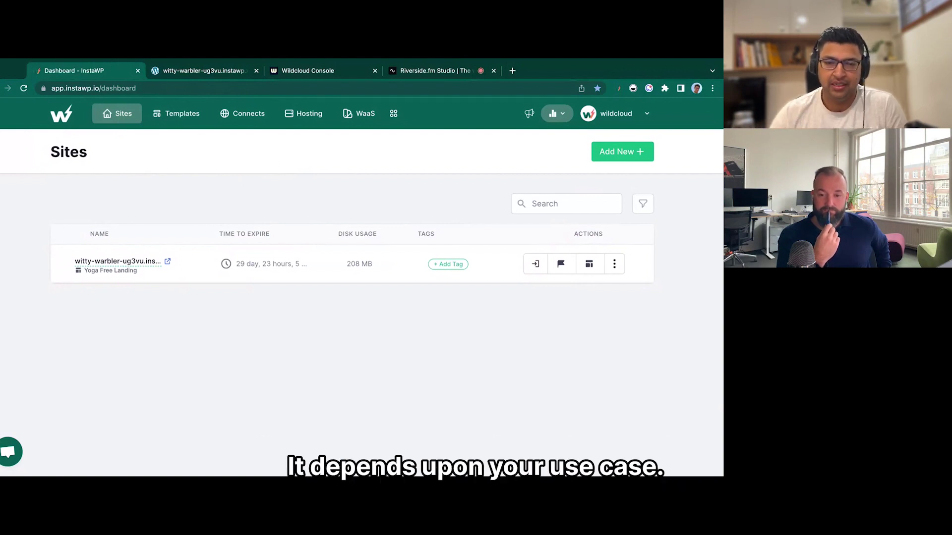
left_click(589, 266)
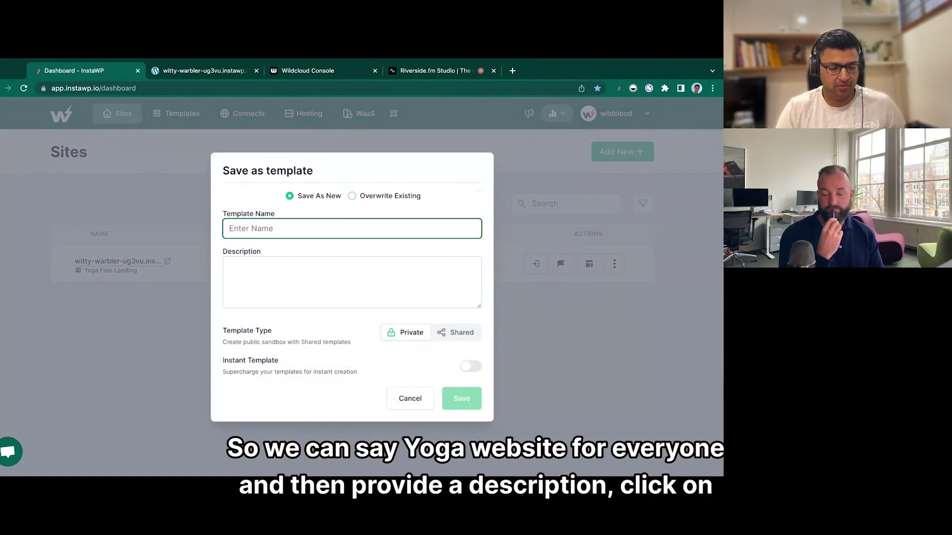
type("Yoga ")
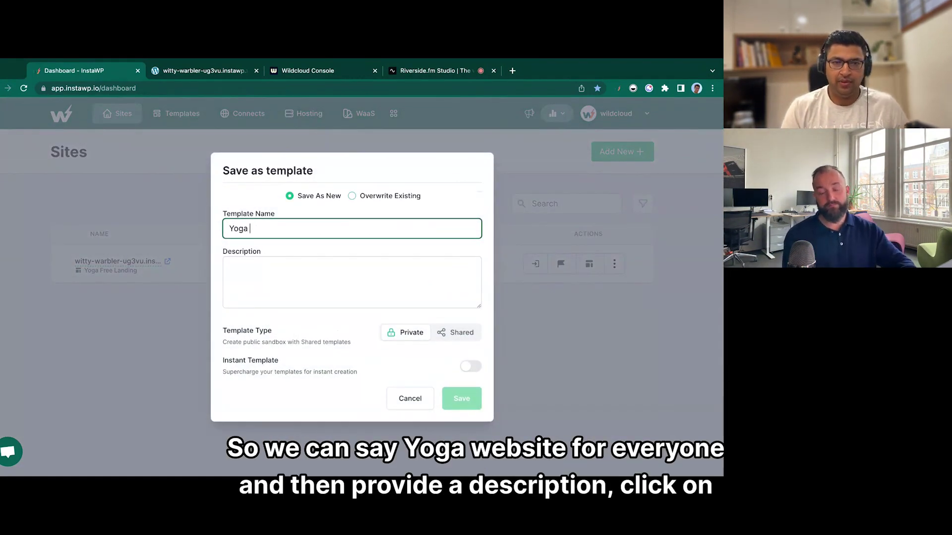
type("Website for")
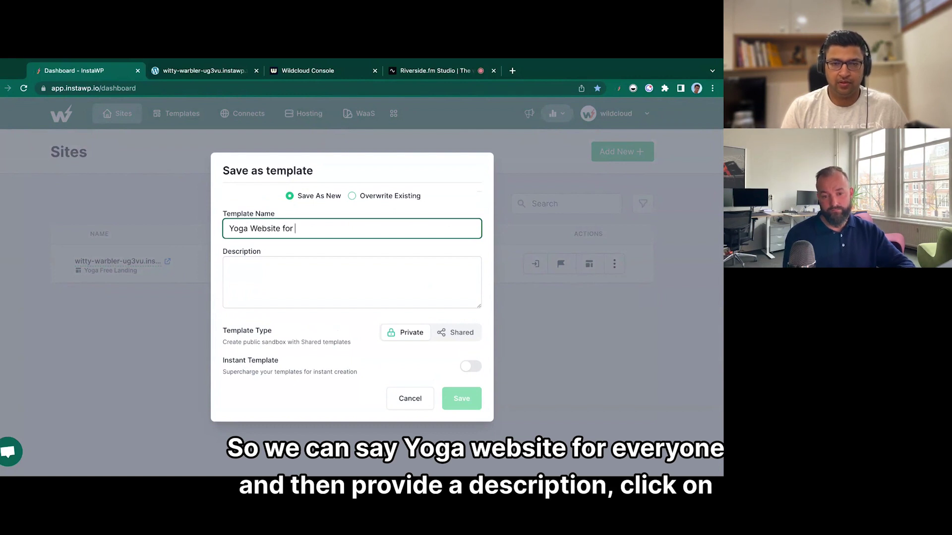
type(" Everyone")
left_click(410, 284)
left_click(463, 339)
left_click(463, 339)
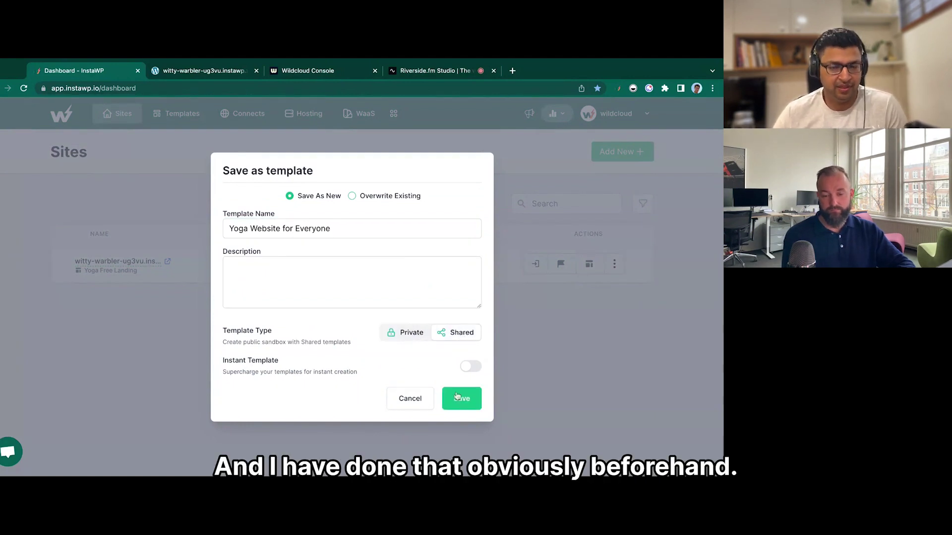
left_click(404, 402)
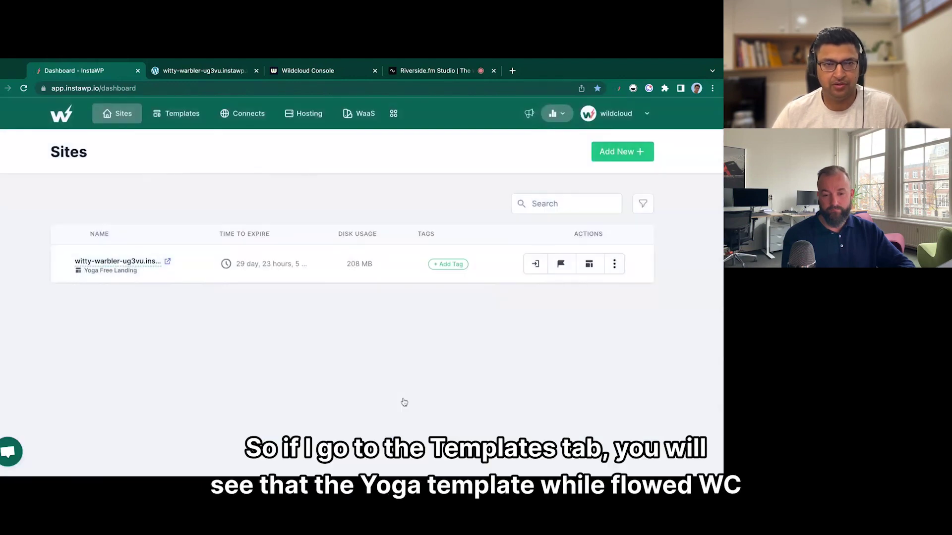
Step: Open the InstaWP templates and examine the shared Yoga Template WC entry
left_click(178, 118)
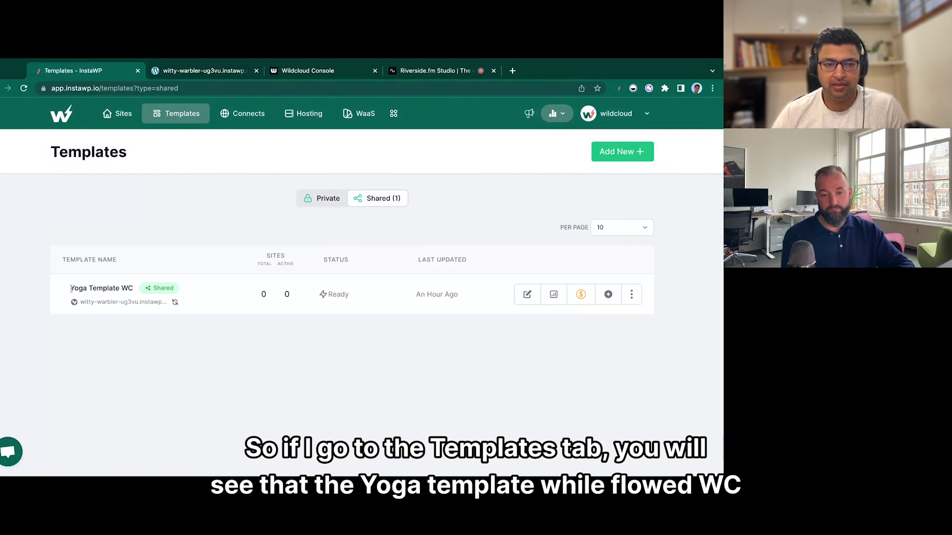
left_click_drag(71, 288, 122, 289)
double_click(128, 289)
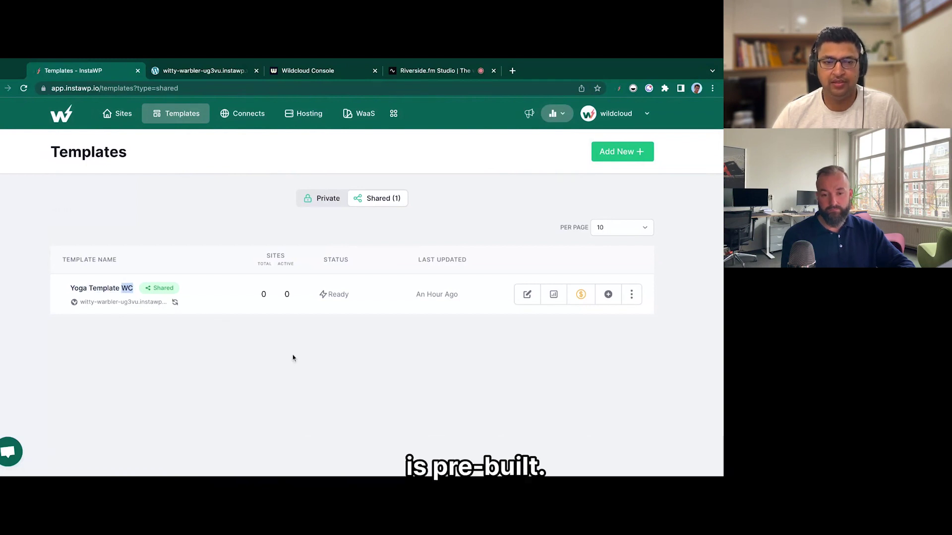
left_click(233, 336)
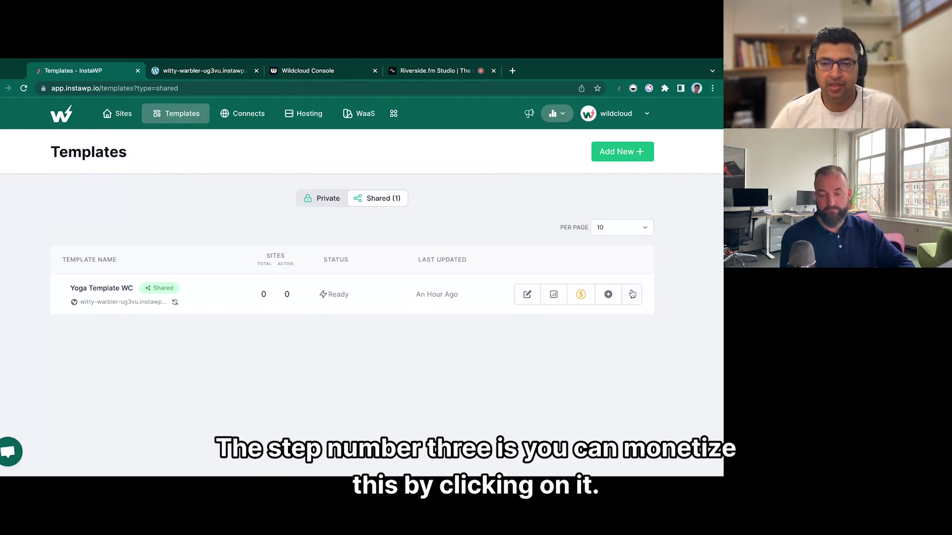
Step: Open the monetization settings of Yoga Template WC and switch monetizing off and on again
left_click(587, 299)
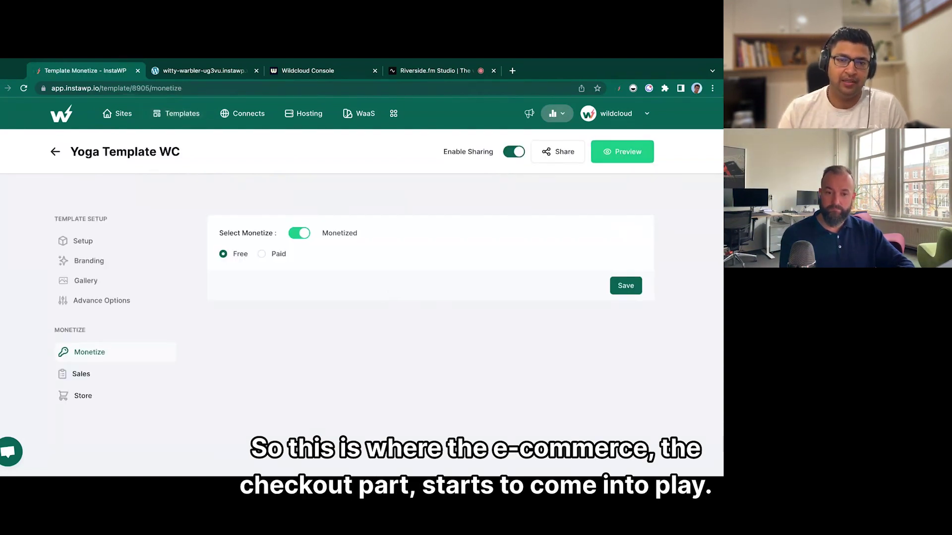
left_click(307, 240)
left_click(306, 240)
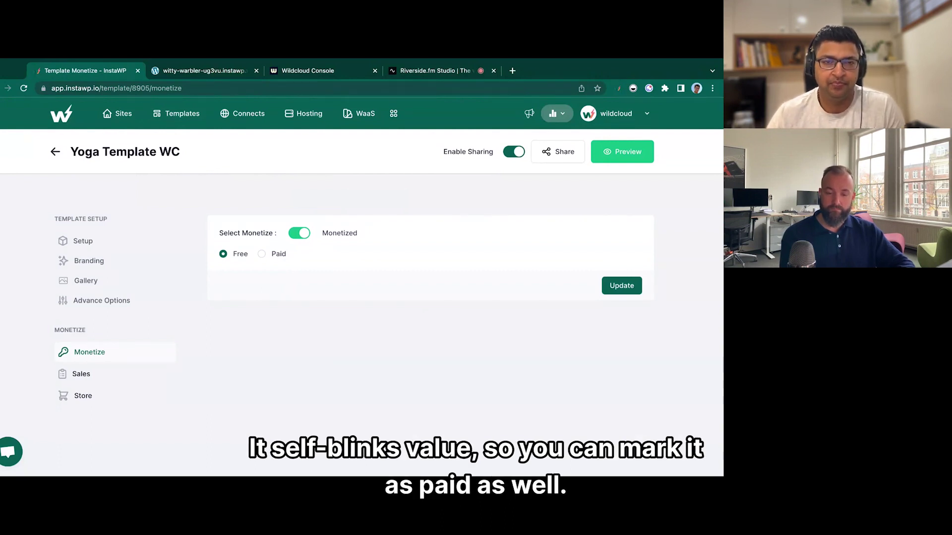
Step: Open the hosting overview and examine the WildCloud provider's connection form, including its region setting, without connecting
left_click(306, 116)
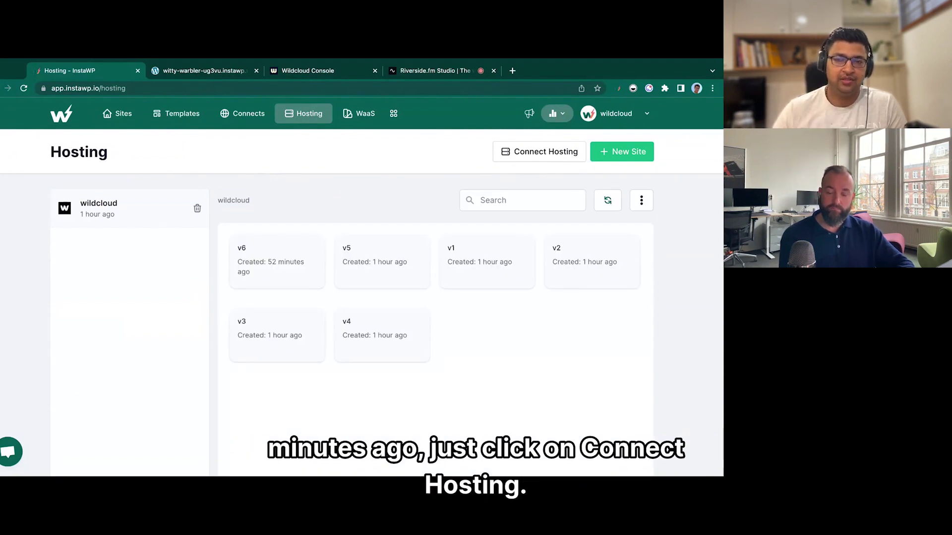
left_click(506, 154)
scroll(396, 257, "down", 4)
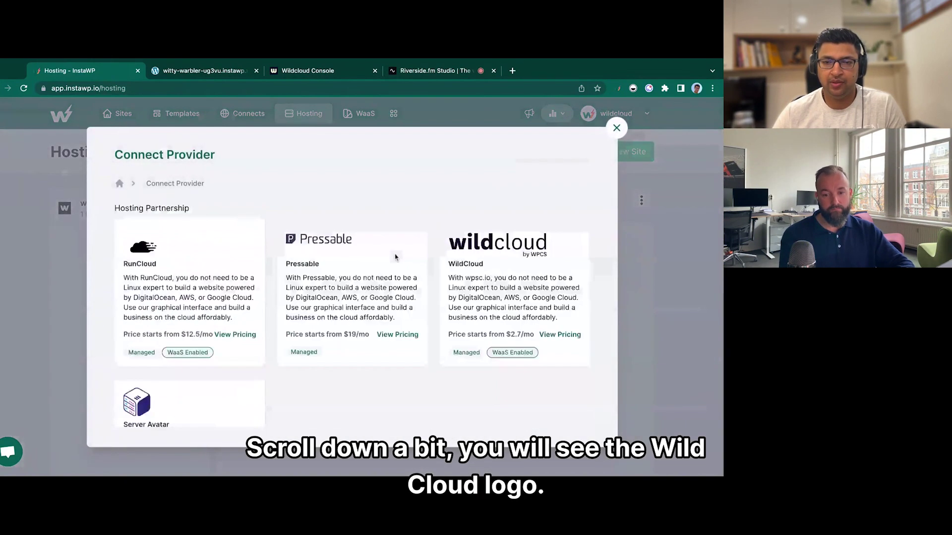
left_click(536, 291)
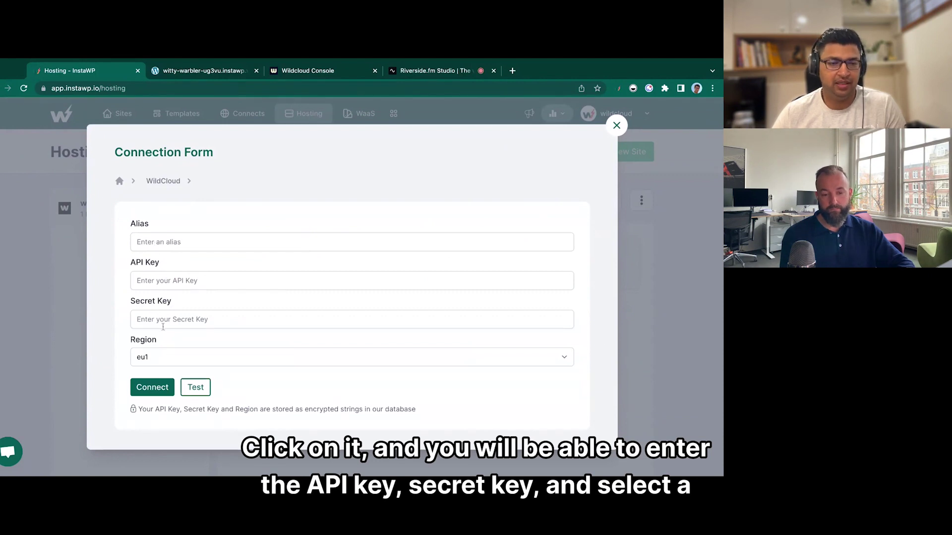
left_click(168, 360)
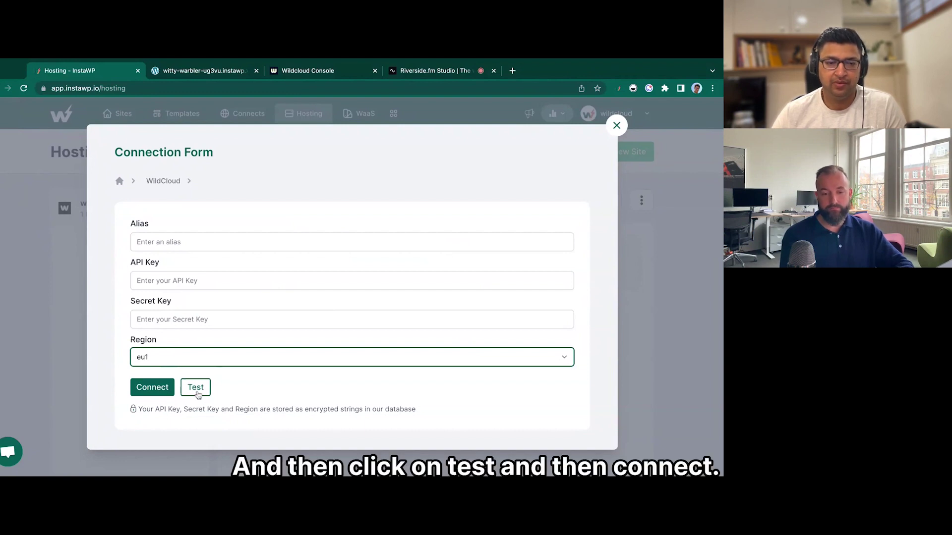
left_click(616, 126)
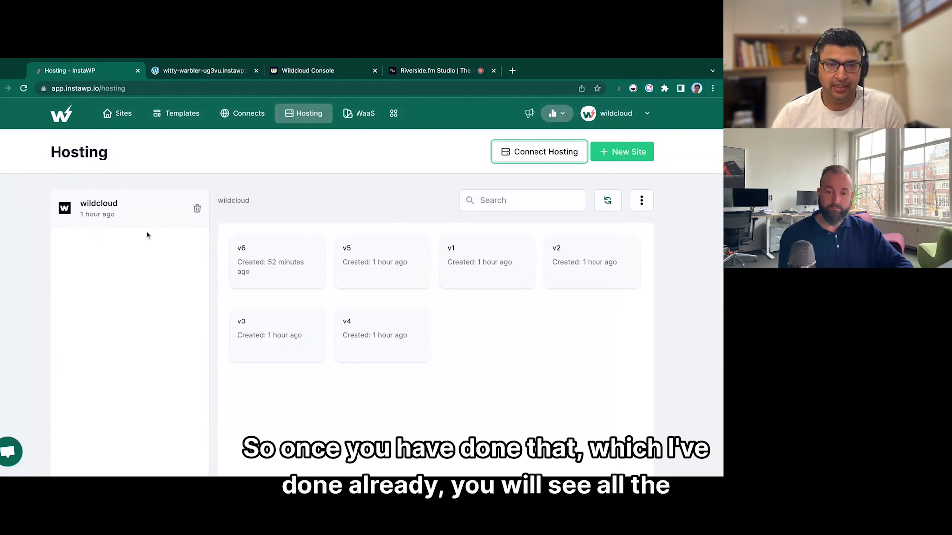
Step: Sync Yoga Template WC to the wildcloud hosting account as a new version
left_click(642, 204)
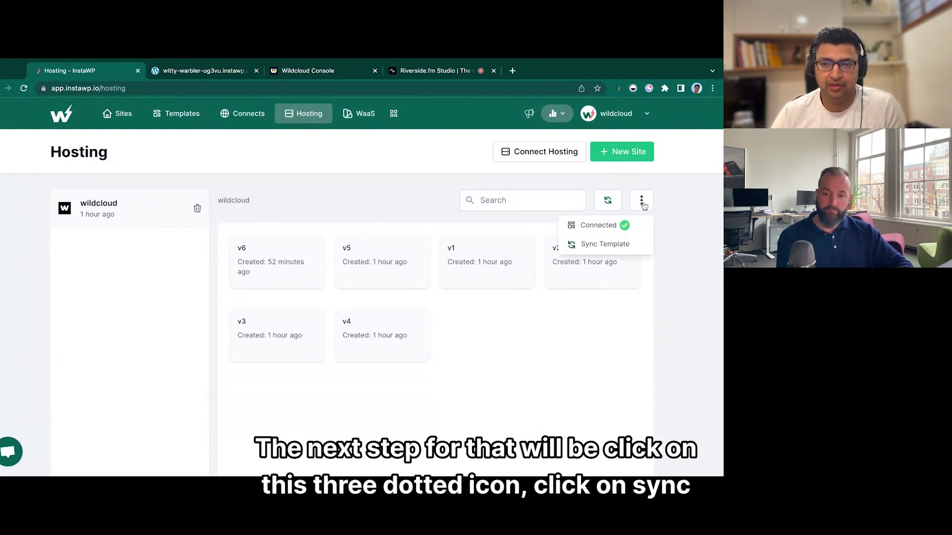
left_click(603, 246)
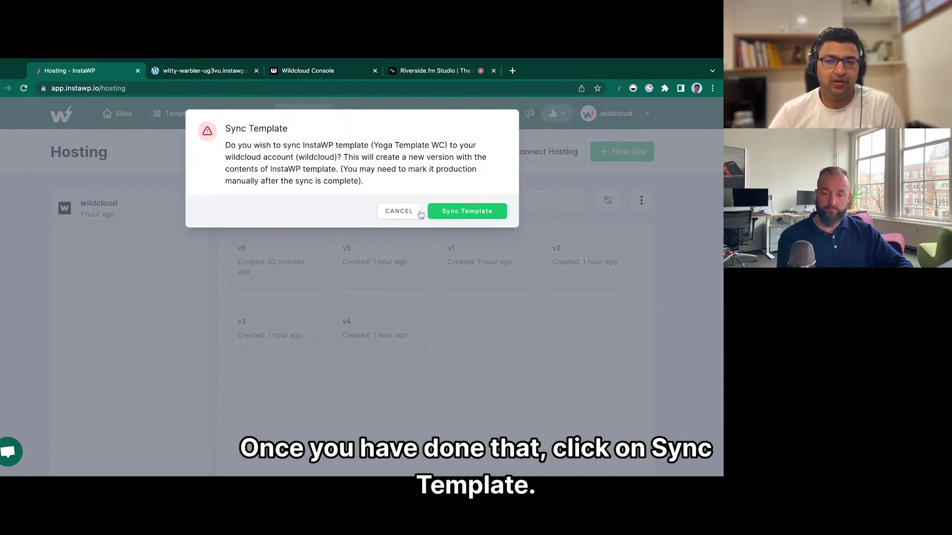
left_click(447, 214)
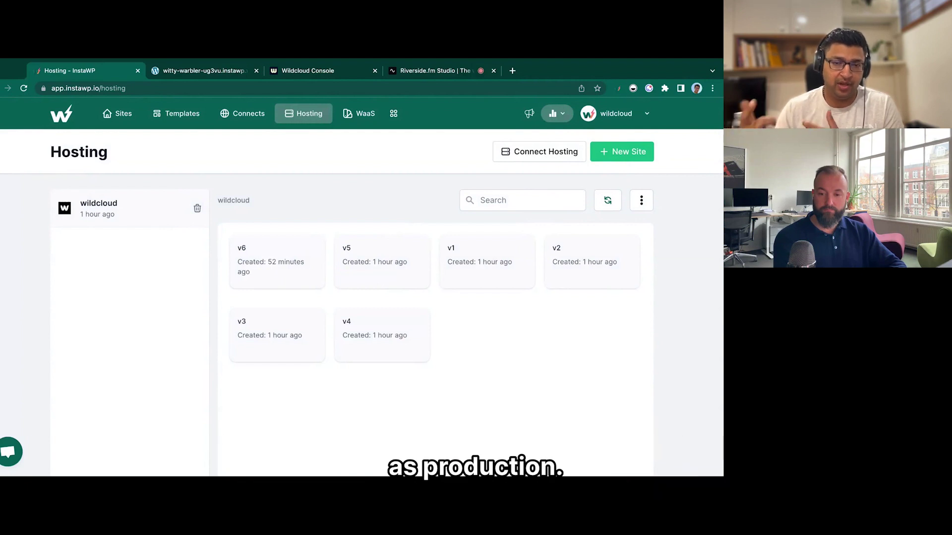
Step: Examine the production and tenant-moving options of hosting versions v6 and v5 without applying any, and return to the wildcloud version list
left_click(263, 285)
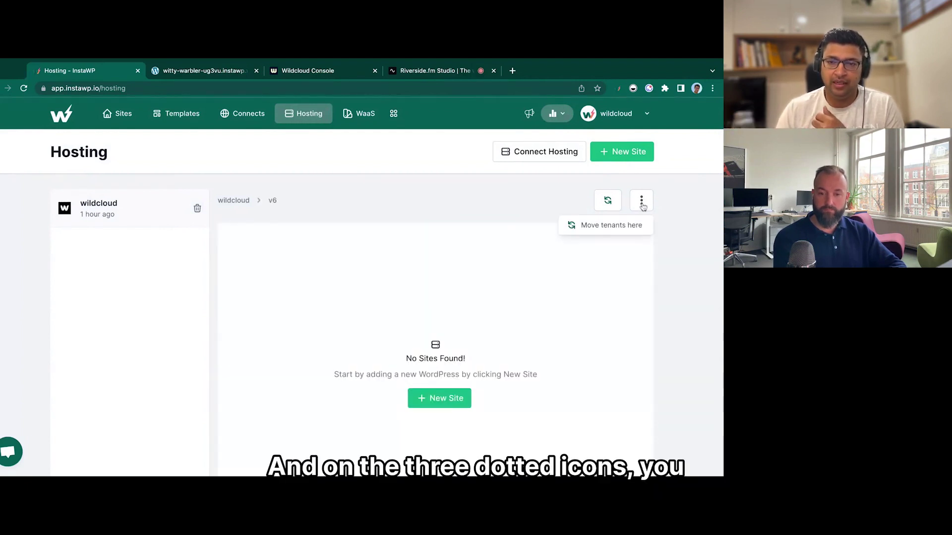
left_click(641, 200)
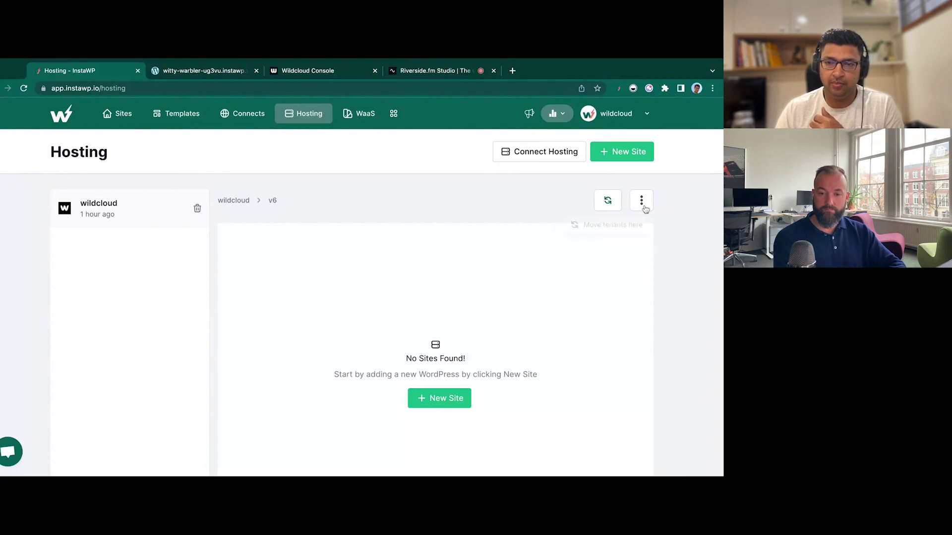
left_click(235, 201)
left_click(380, 268)
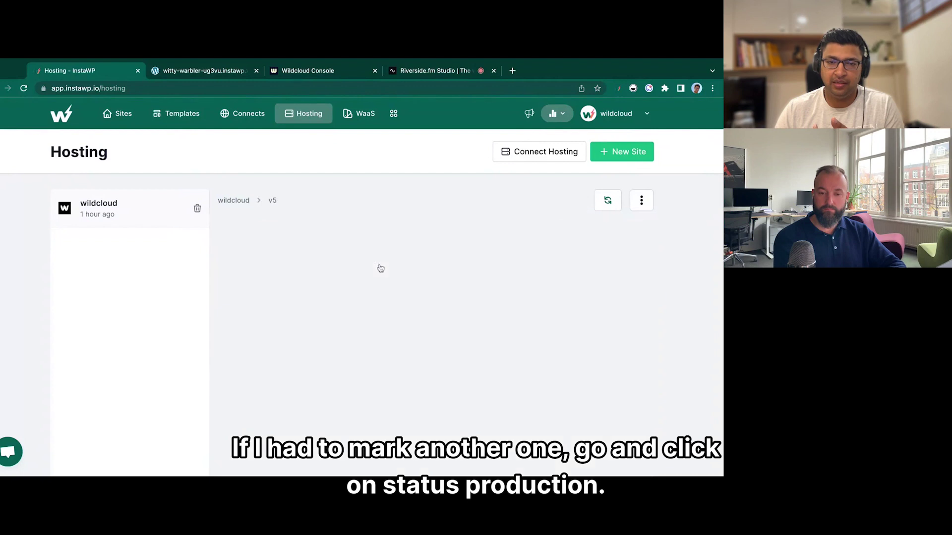
left_click(640, 203)
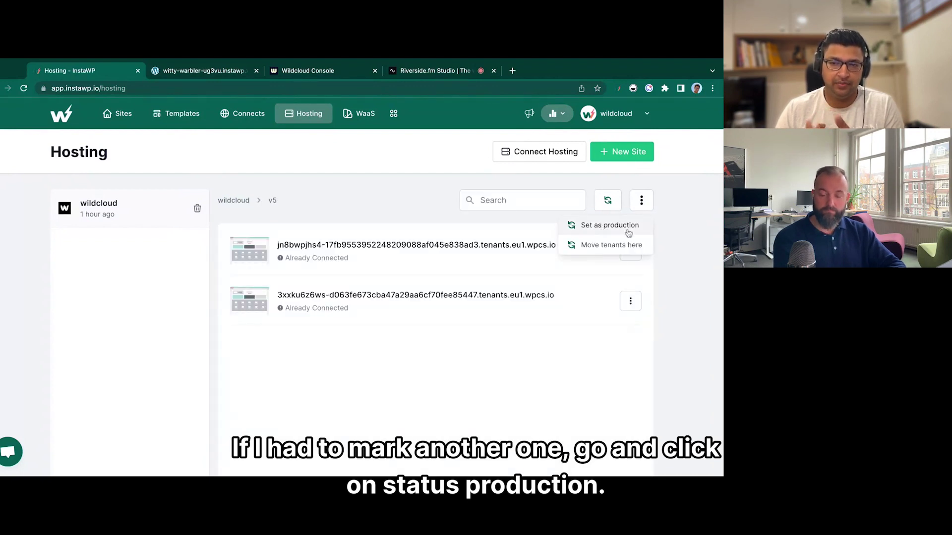
left_click(240, 200)
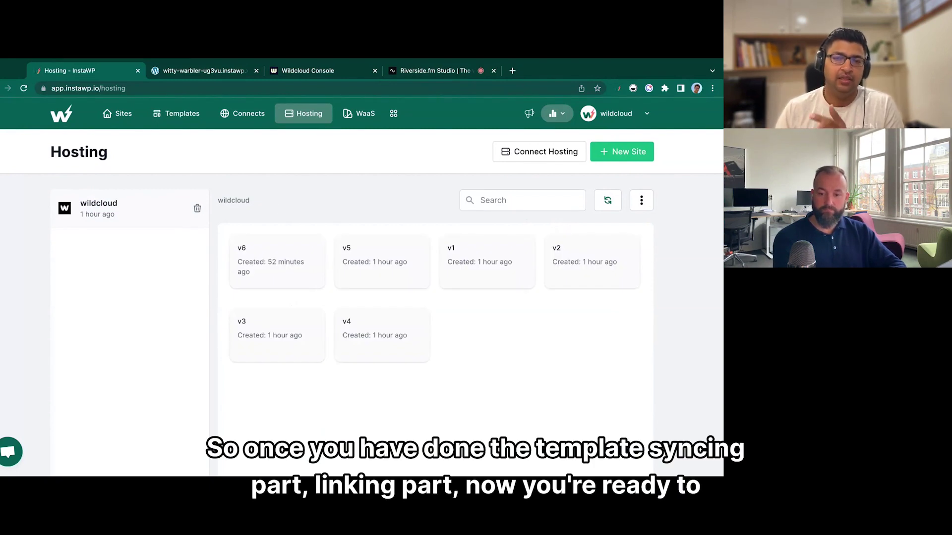
Step: Start a new WaaS named WC Demo WaaS based on Yoga Template WC, keeping the default behaviour options
left_click(373, 119)
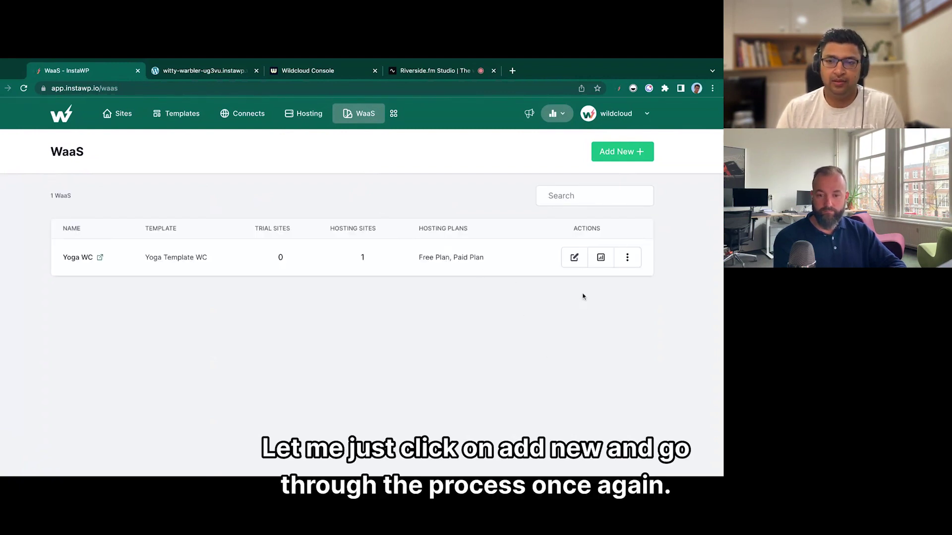
left_click(610, 158)
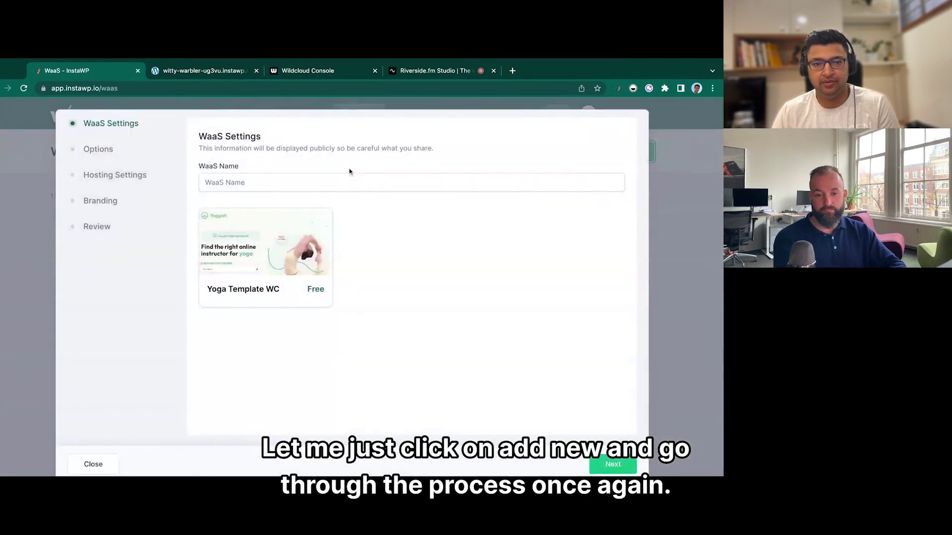
left_click(349, 181)
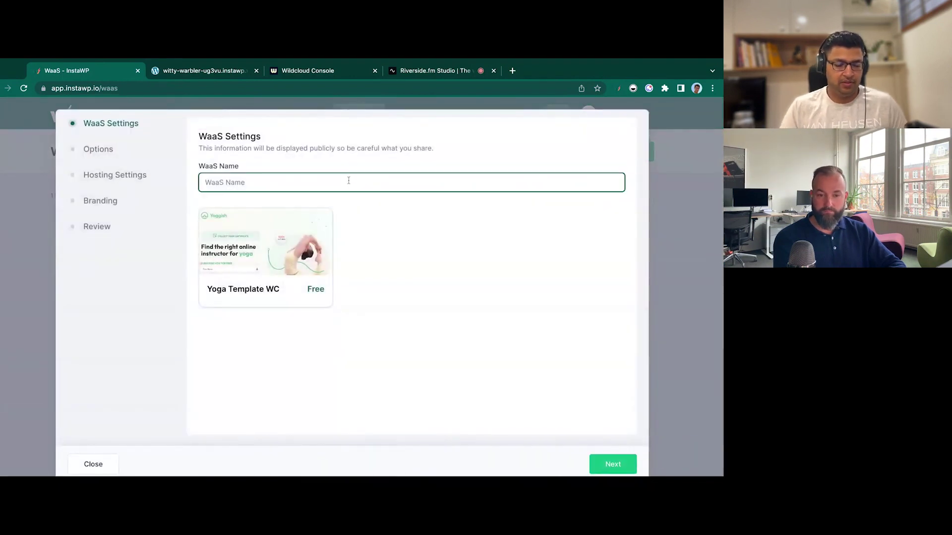
type("WC Demo WaaS")
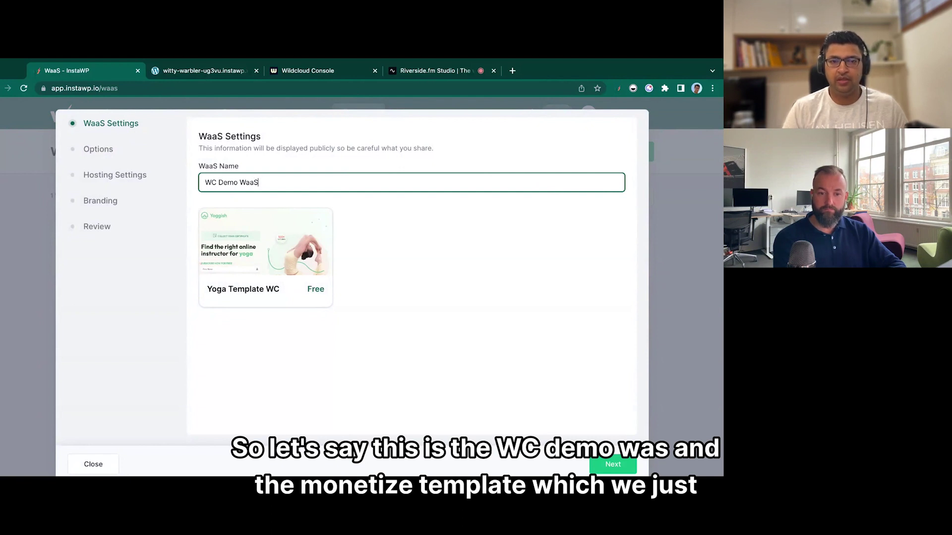
left_click(292, 259)
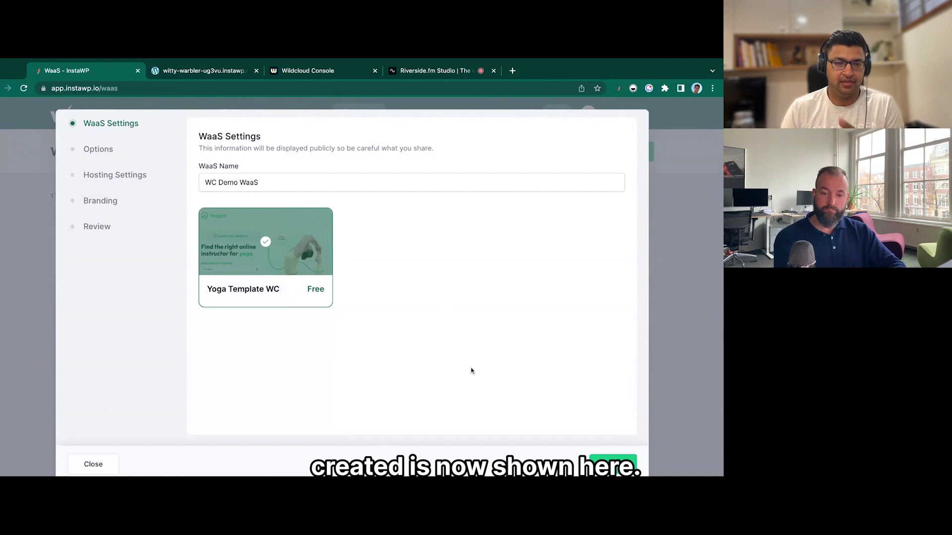
left_click(613, 465)
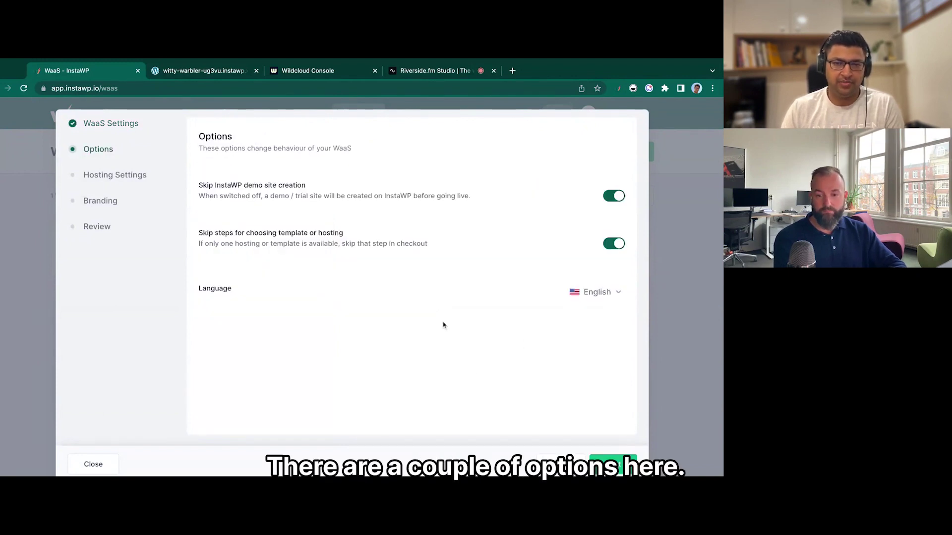
left_click(618, 467)
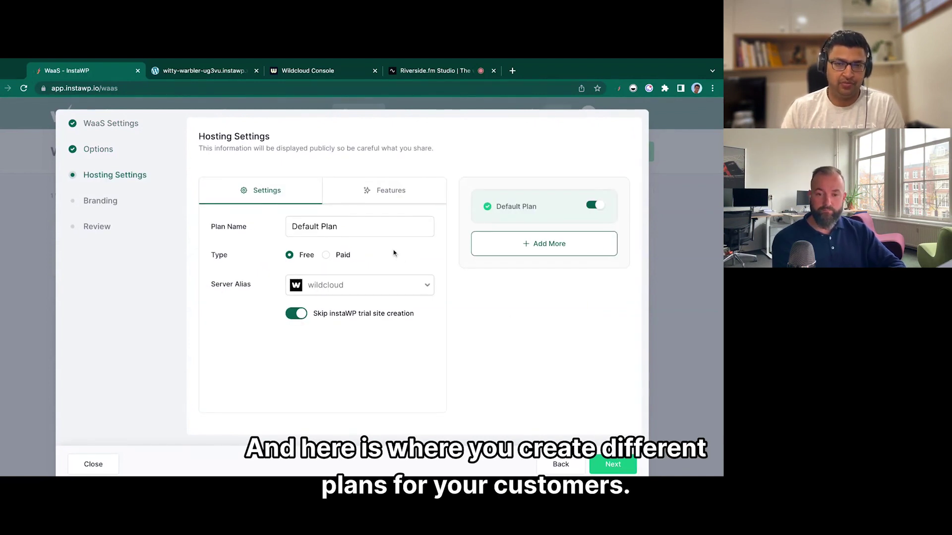
Step: Rename the default hosting plan as Free Plan and add the feature "EU Servers" to it
double_click(314, 226)
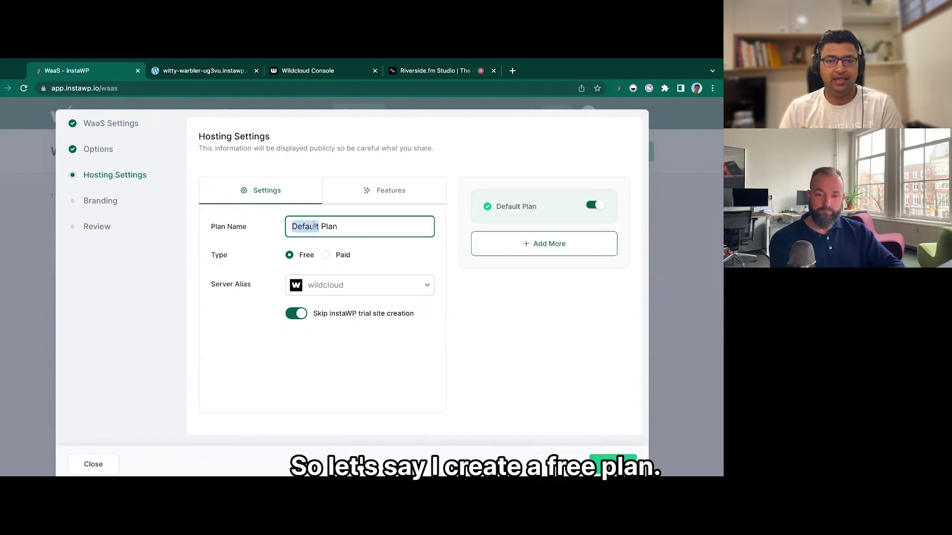
type("Free")
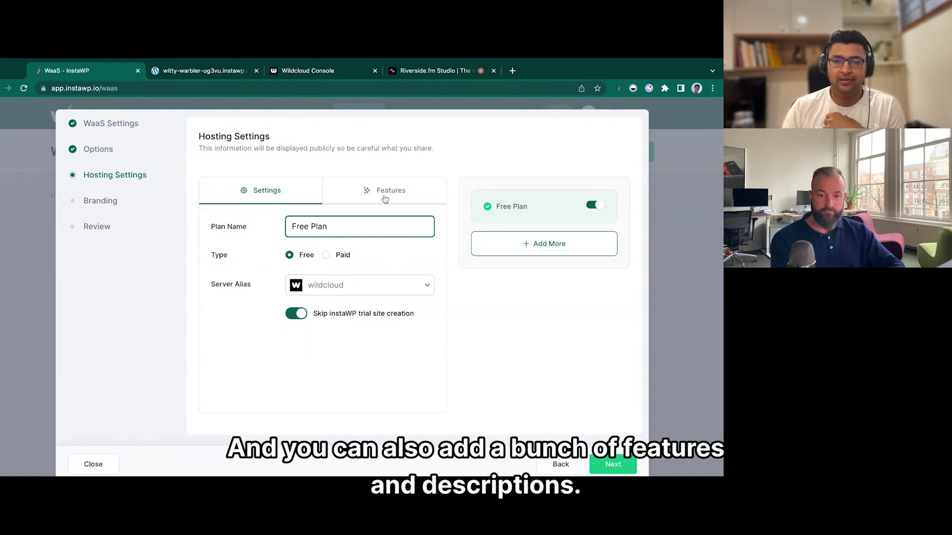
left_click(385, 192)
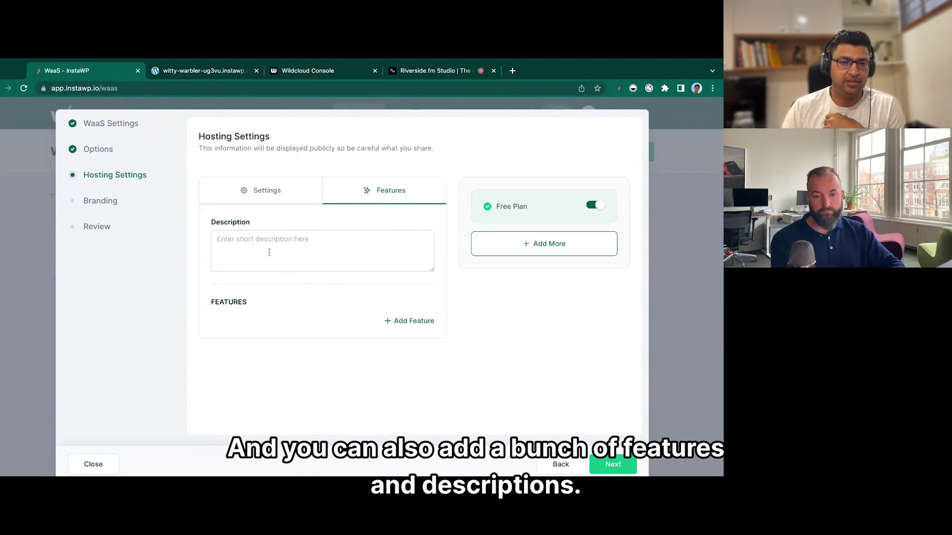
left_click(408, 322)
triple_click(313, 326)
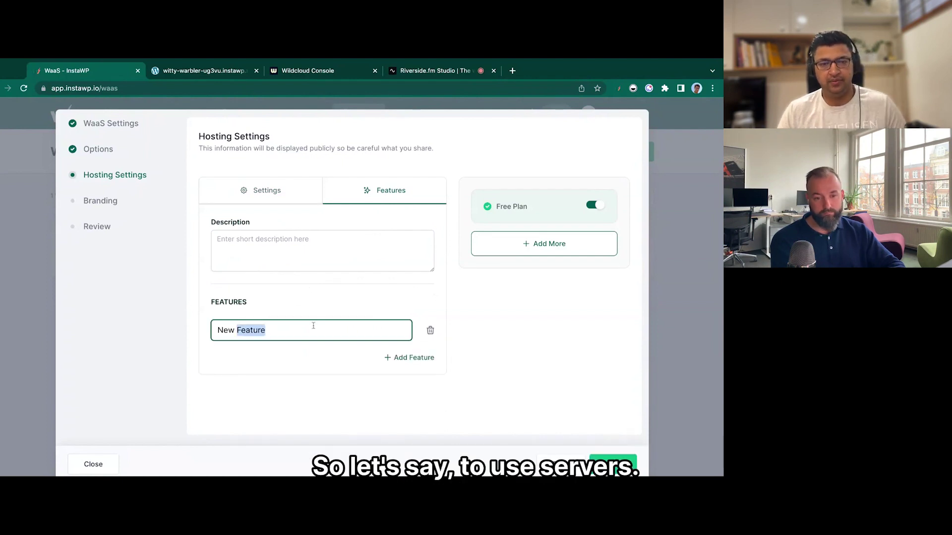
type("EU Servers")
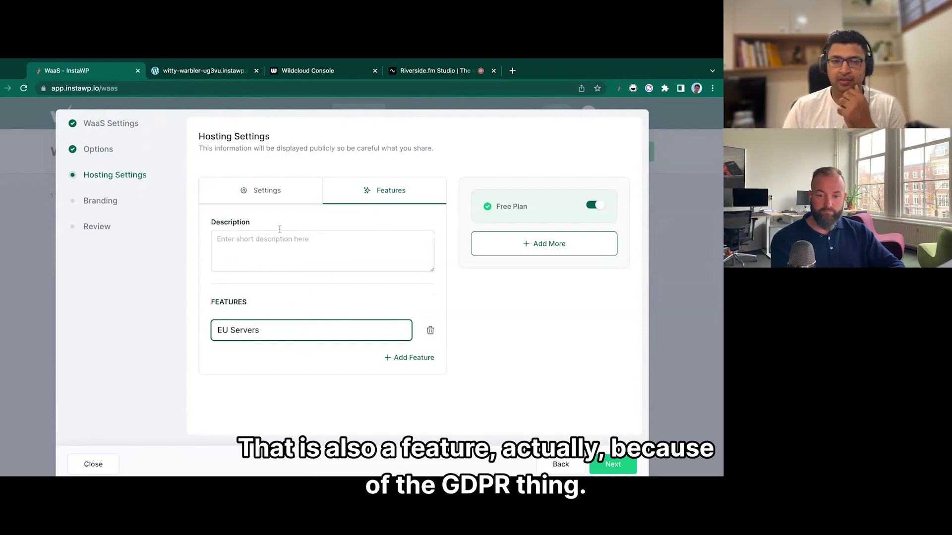
left_click(262, 193)
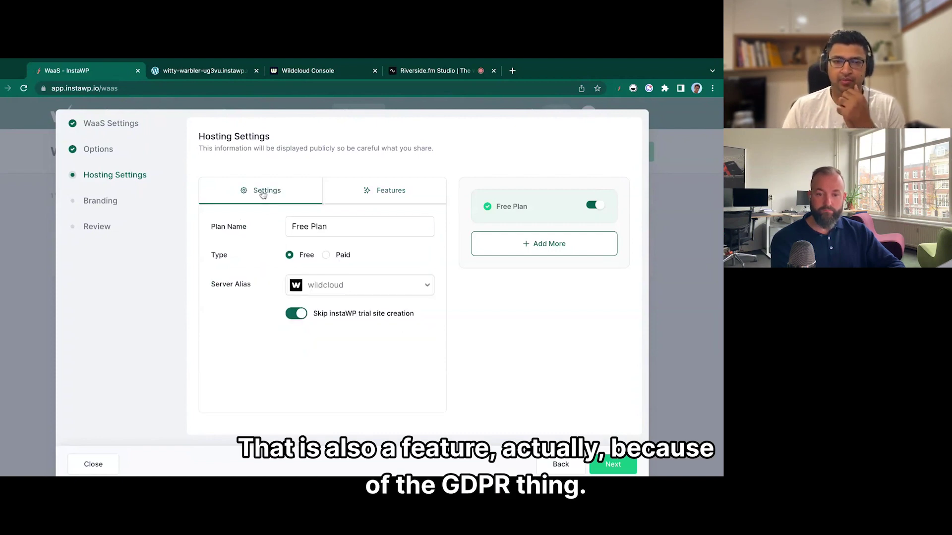
Step: Add a second hosting plan named Paid Plan, make it a paid type and price it at 29 monthly
left_click(537, 249)
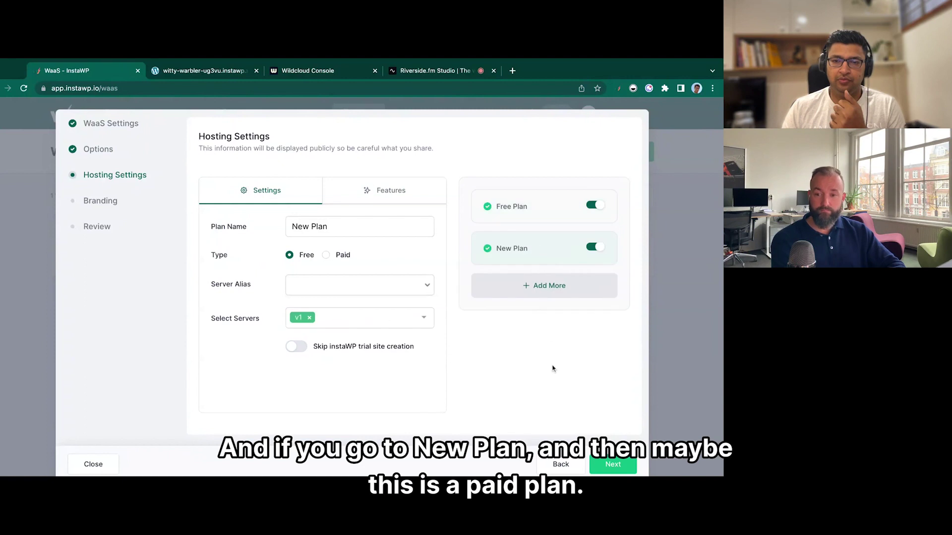
double_click(296, 225)
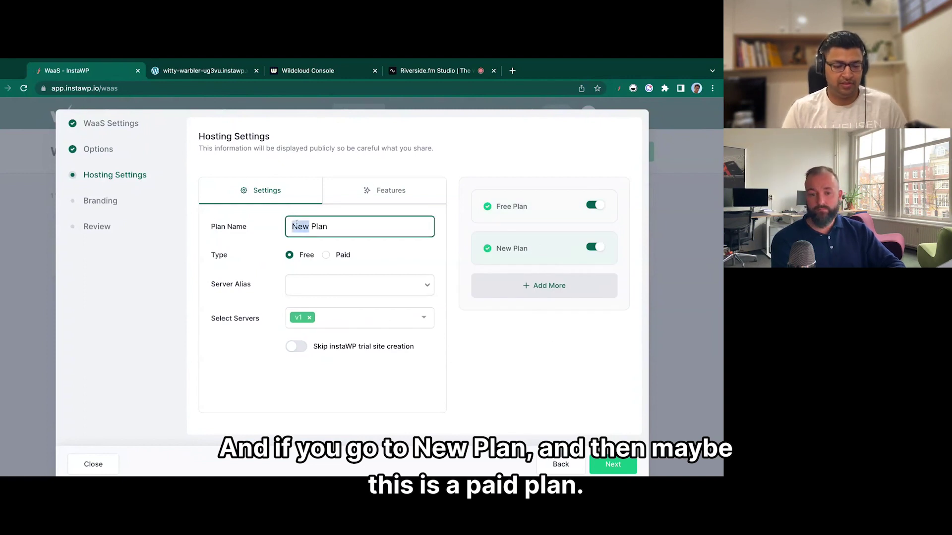
type("Paid")
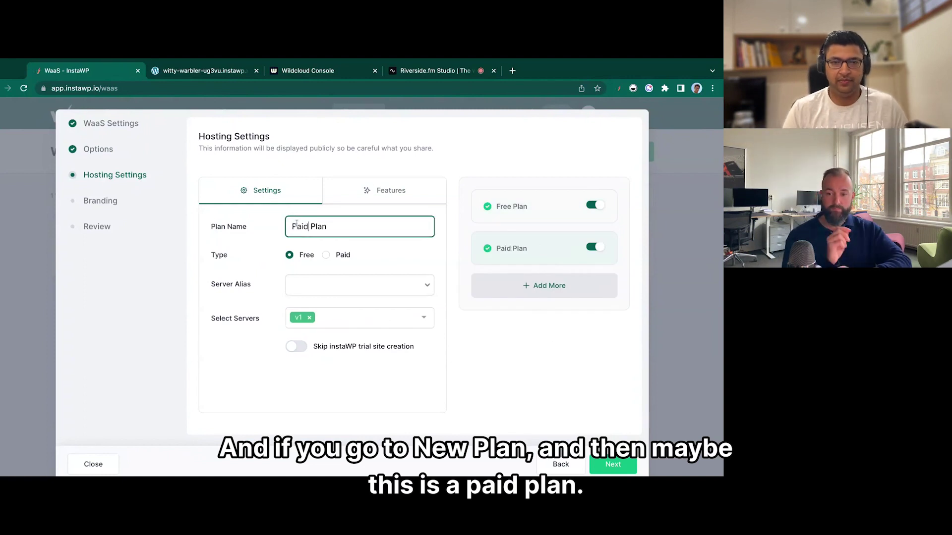
left_click(325, 255)
double_click(314, 285)
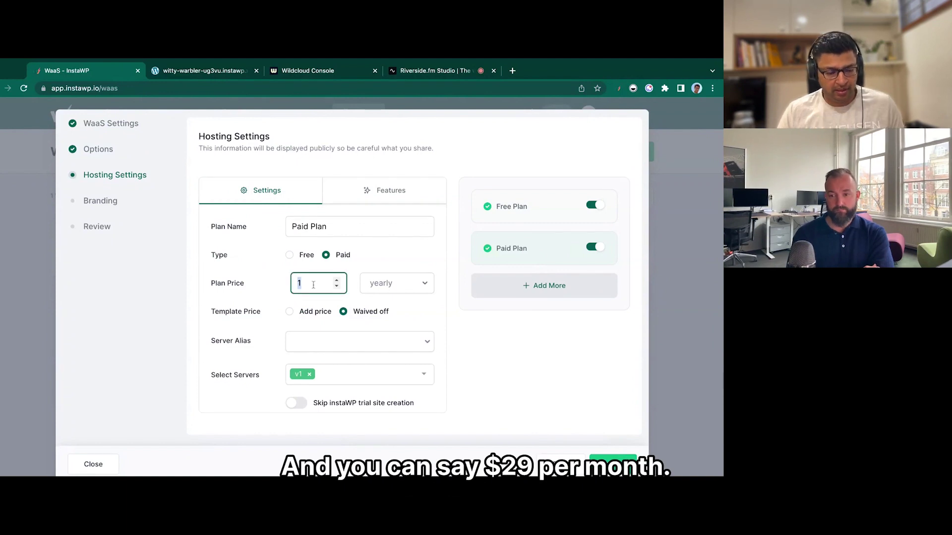
type("29")
left_click(396, 284)
left_click(397, 304)
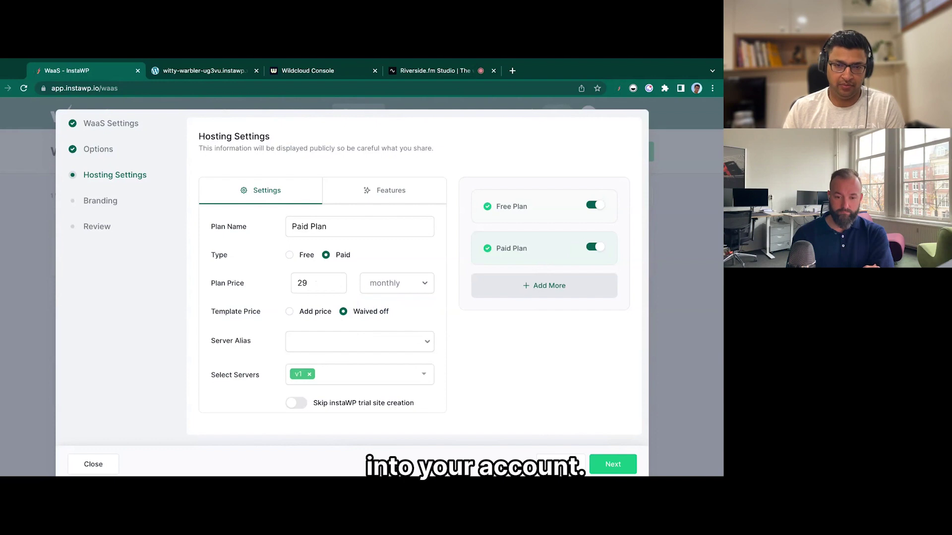
Step: Set the server alias of Paid Plan to wildcloud
scroll(464, 341, "down", 1)
left_click(342, 327)
left_click(340, 351)
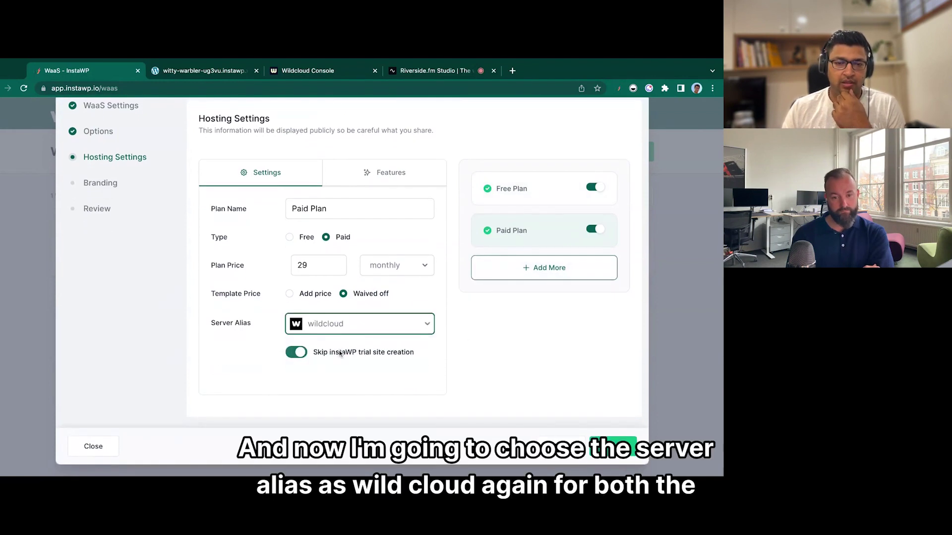
left_click(458, 355)
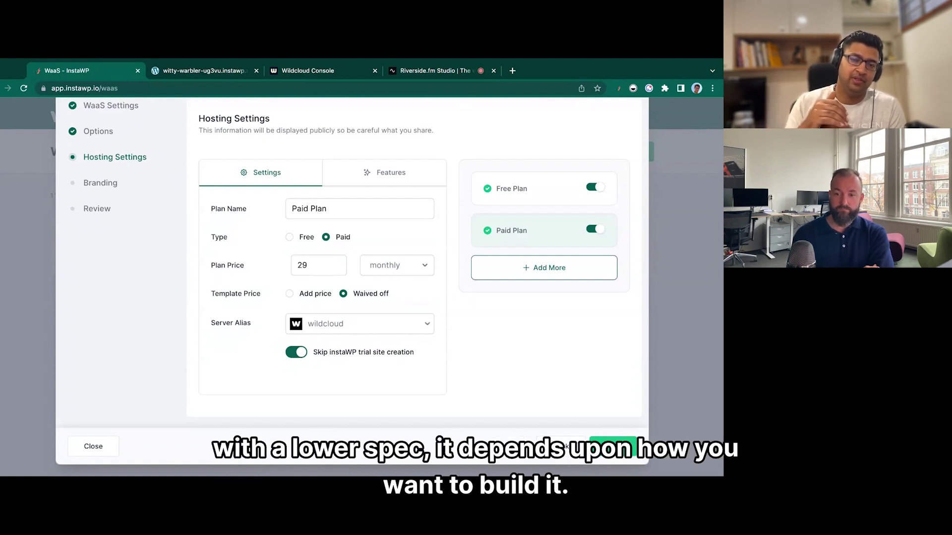
Step: Add the feature "A paid plan feature" to Paid Plan
left_click(399, 183)
left_click(403, 303)
triple_click(319, 311)
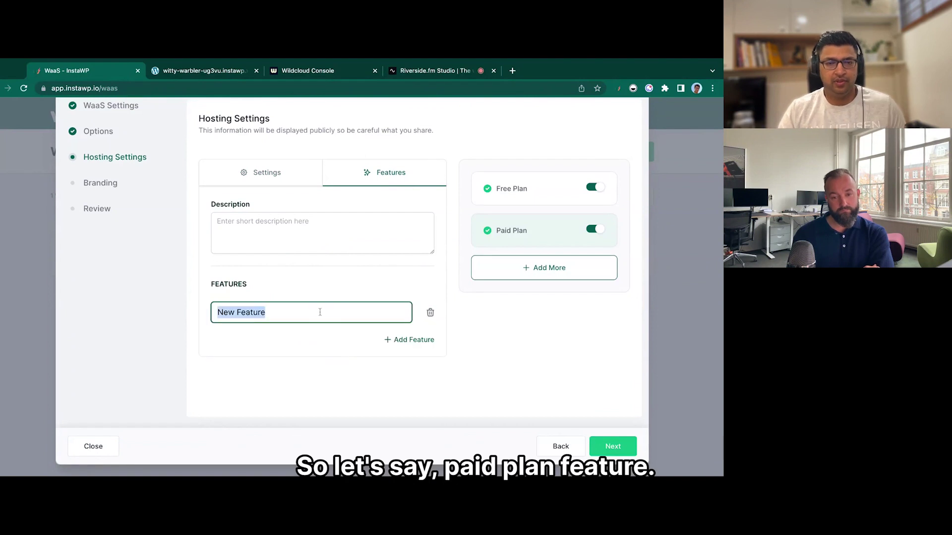
type("A pai")
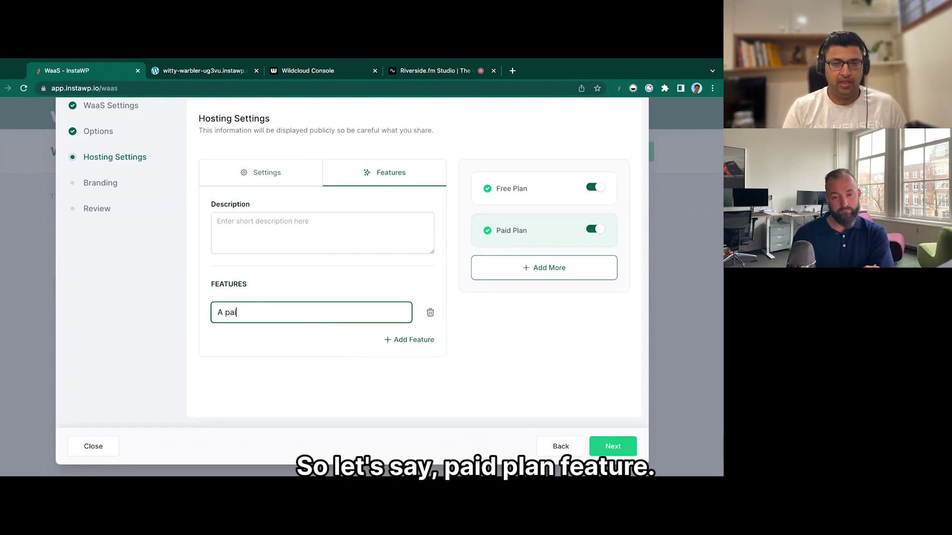
type("d plan feature")
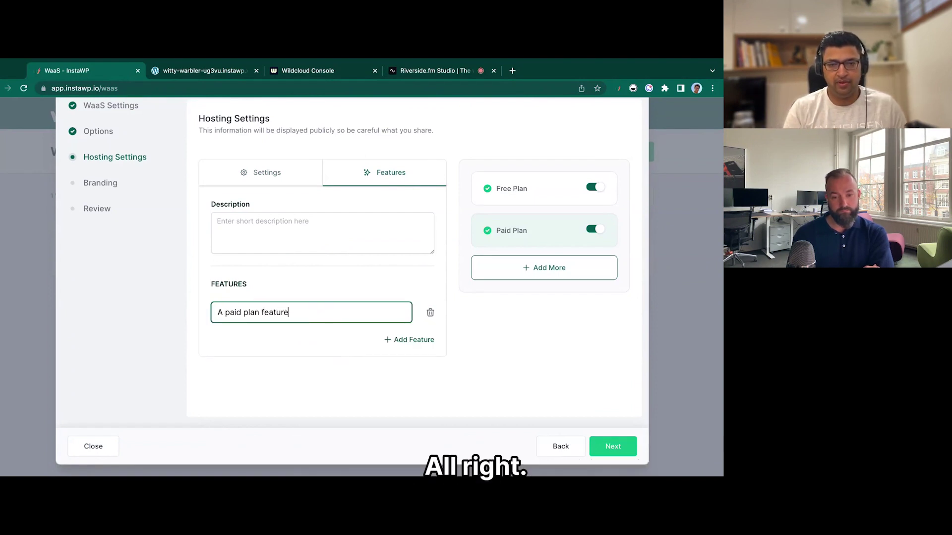
Step: Keep the default logo and brand colors and finish creating WC Demo WaaS after the review
left_click(611, 448)
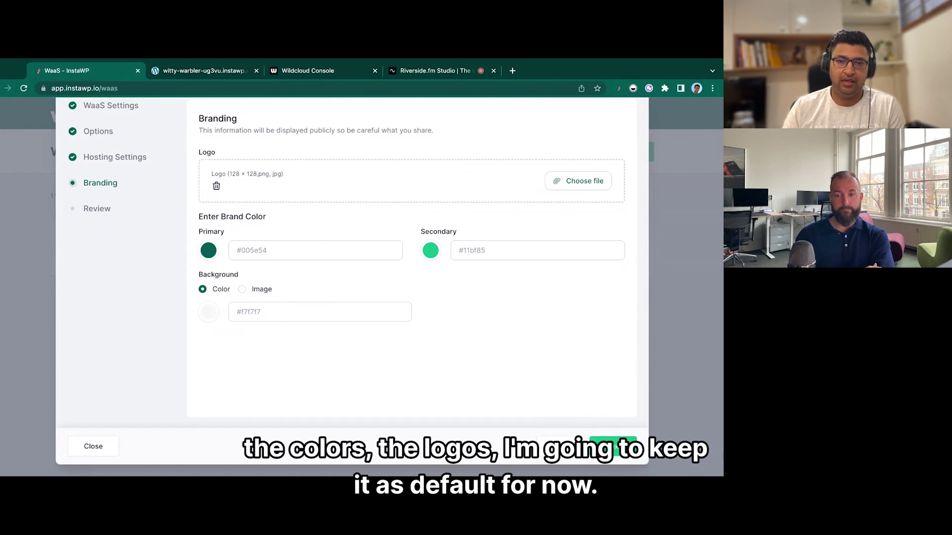
left_click(617, 448)
left_click(617, 448)
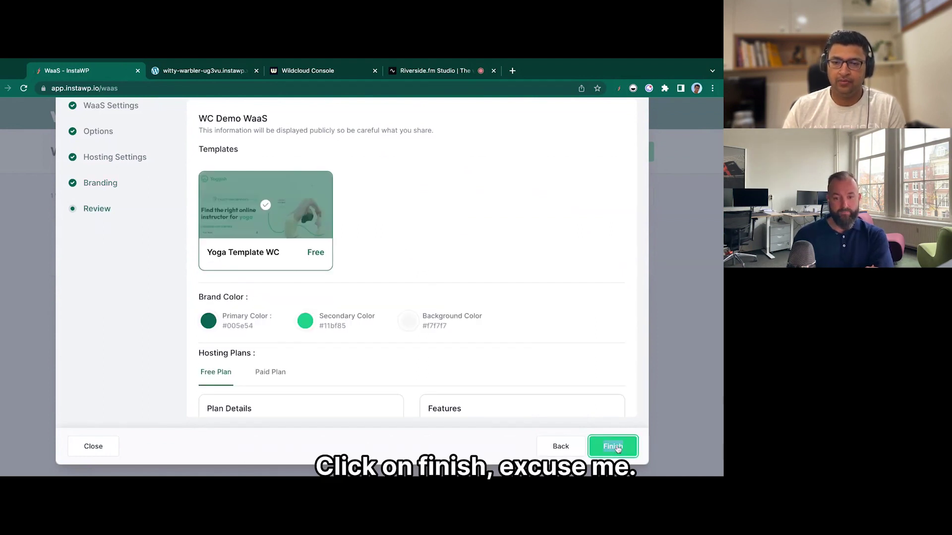
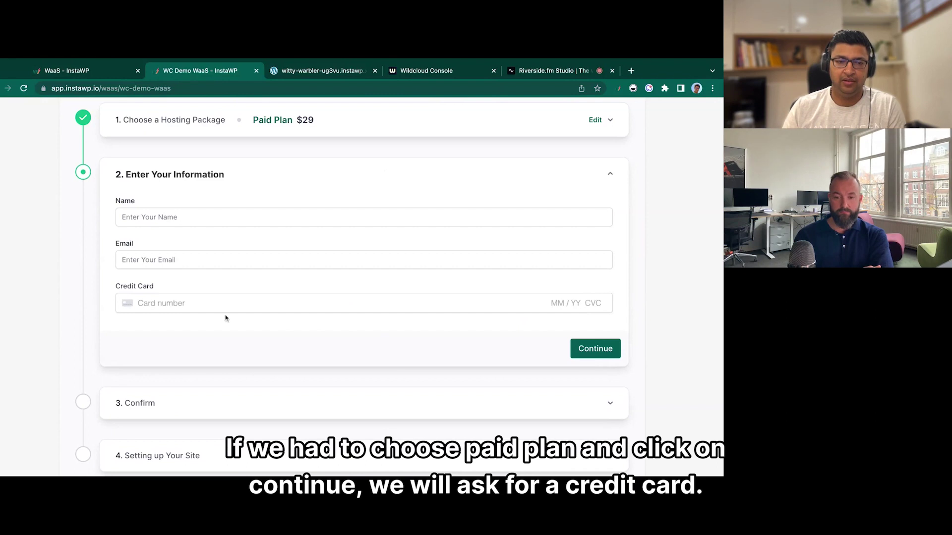
Step: Examine the credit card field in the Paid Plan checkout of WC Demo WaaS without filling it in
left_click(198, 306)
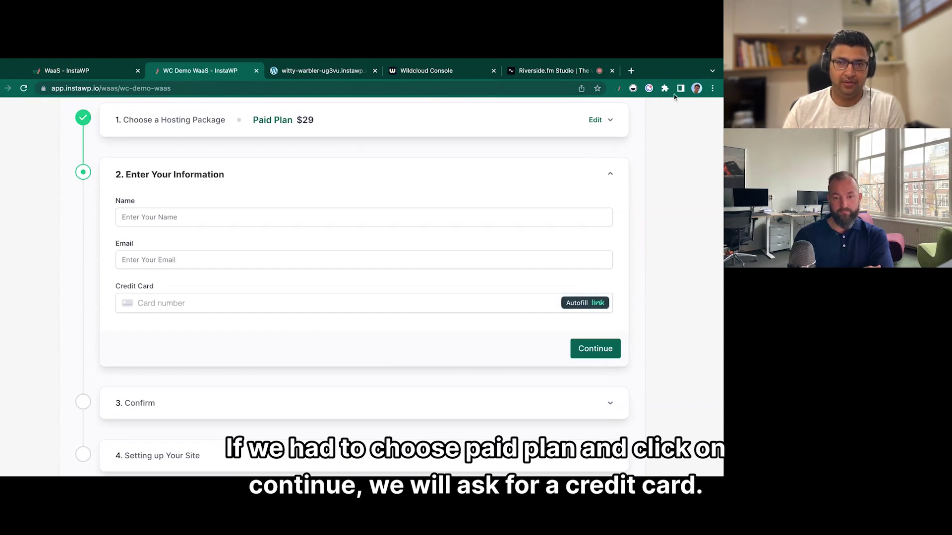
Step: Change the hosting package in the WC Demo WaaS checkout to Free Plan and continue to the customer information
left_click(595, 119)
left_click(321, 225)
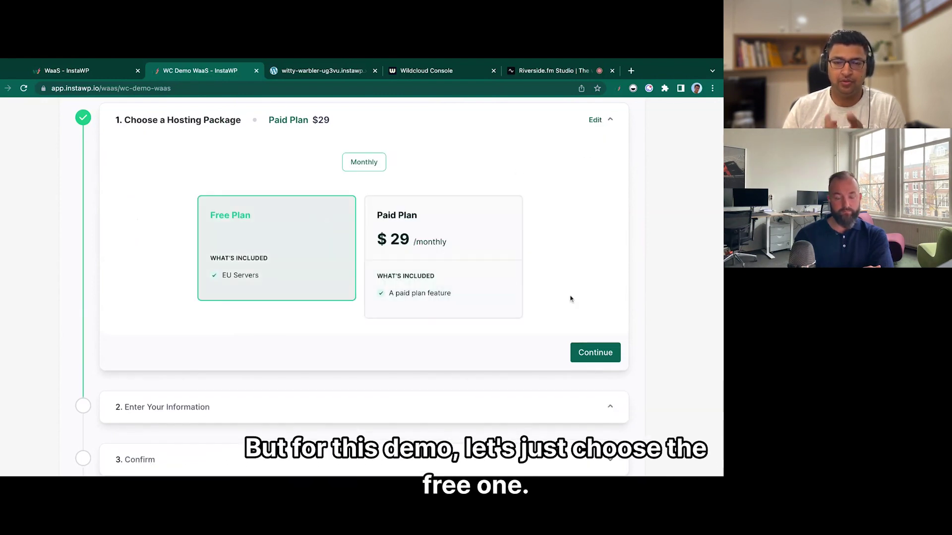
left_click(603, 353)
Step: Fill in the customer's name and email, and confirm the Free Plan order of Yoga Template WC to build the site
left_click(180, 217)
type("v")
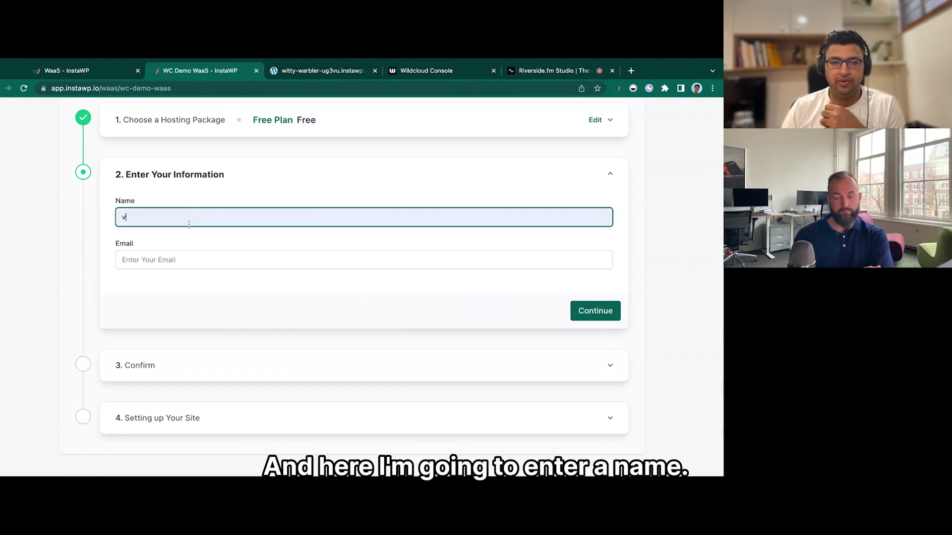
type("ikas")
key("Tab")
type("vik")
key("Down")
key("Return")
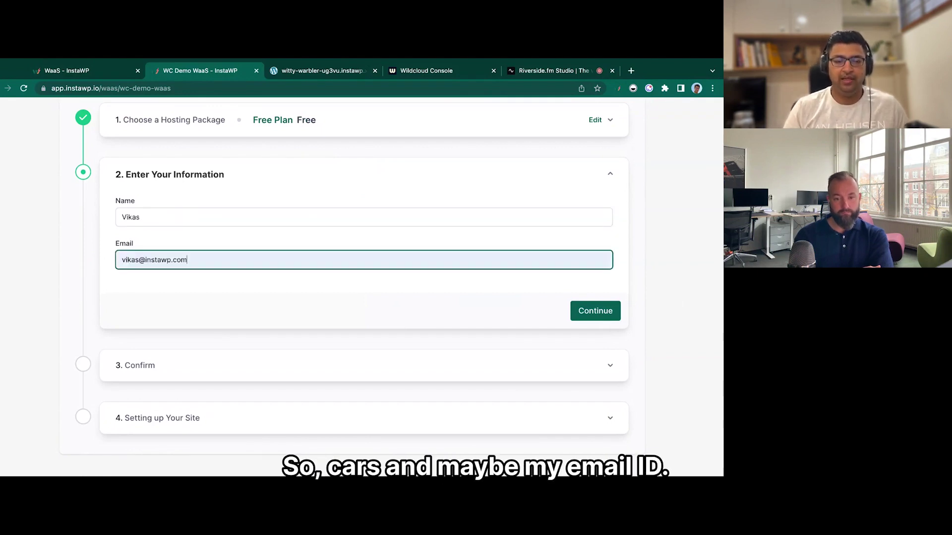
left_click(372, 309)
left_click(595, 311)
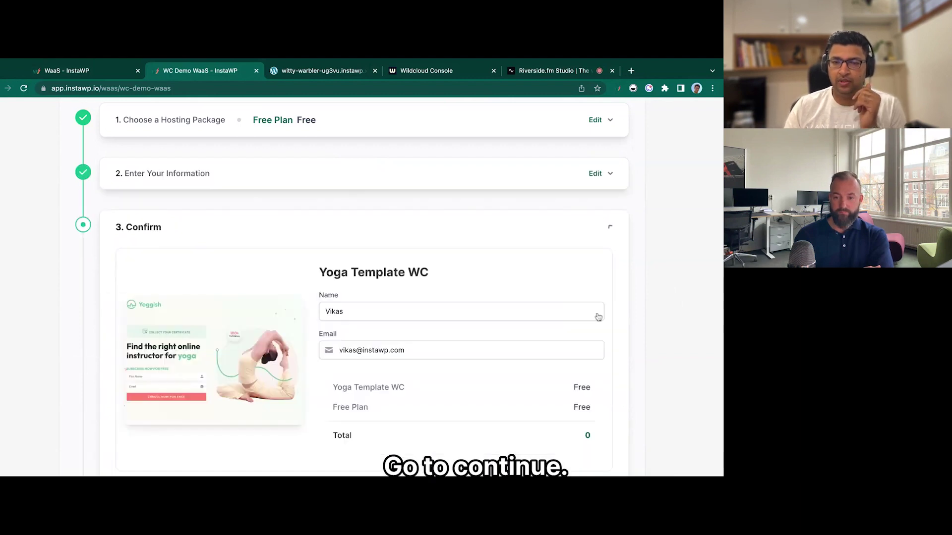
scroll(300, 270, "down", 2)
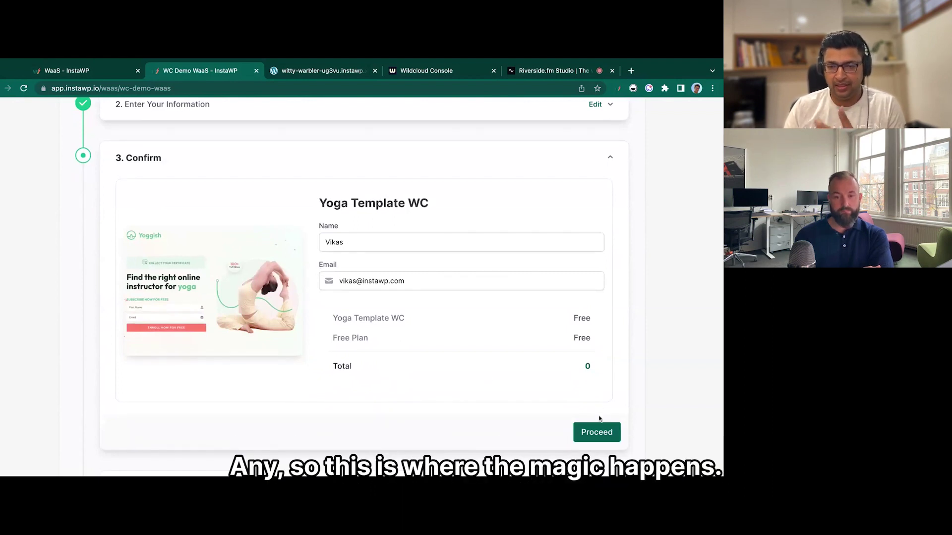
left_click(599, 431)
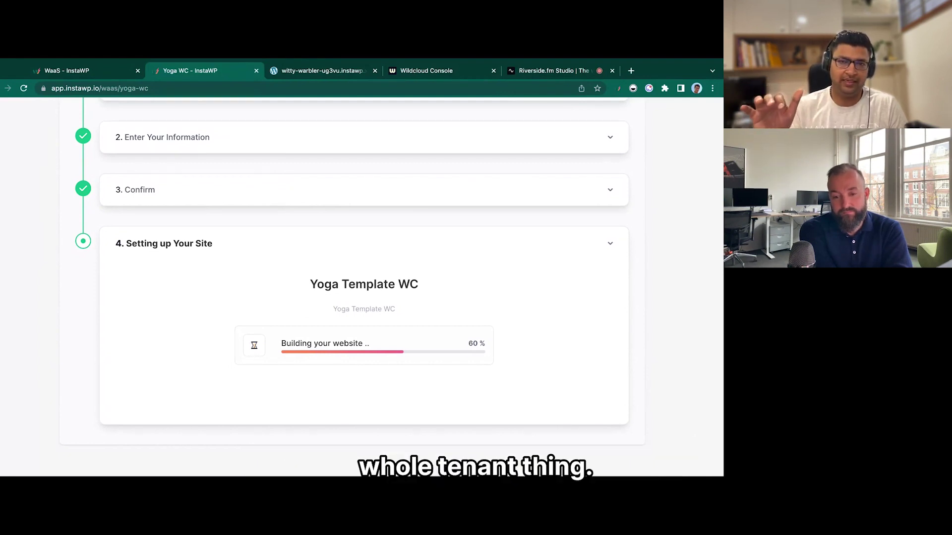
Step: Switch to the Wildcloud console and examine the versions and tenants of the WPSC application
left_click(410, 73)
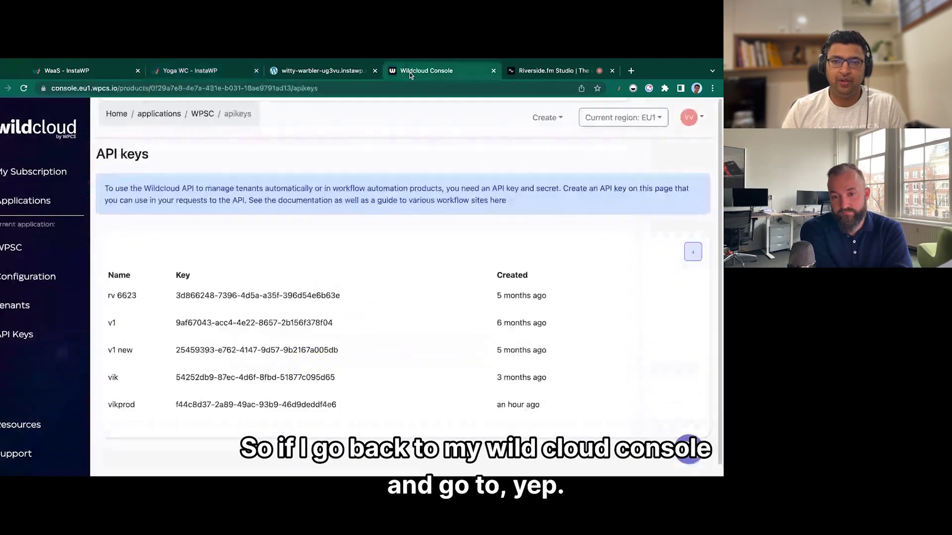
left_click(12, 249)
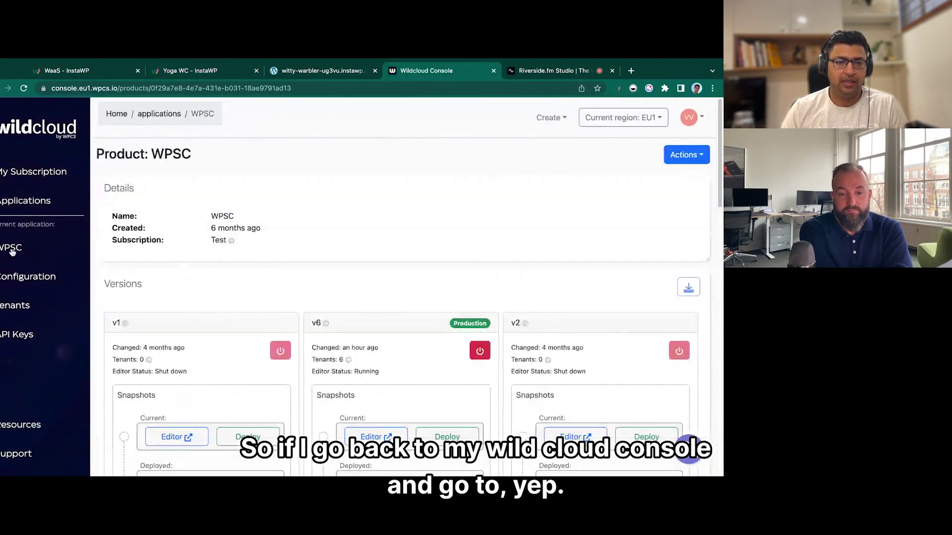
scroll(389, 230, "down", 8)
scroll(389, 232, "down", 6)
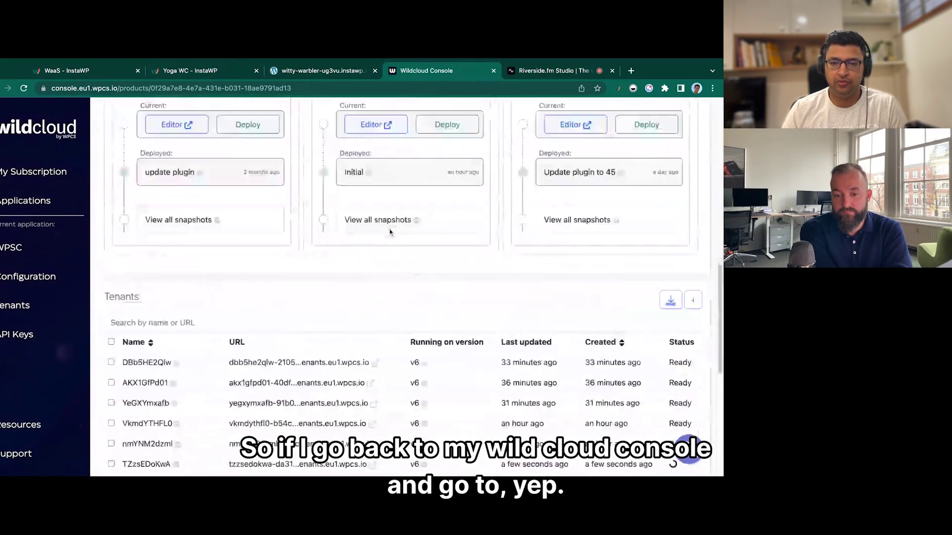
scroll(440, 256, "up", 1)
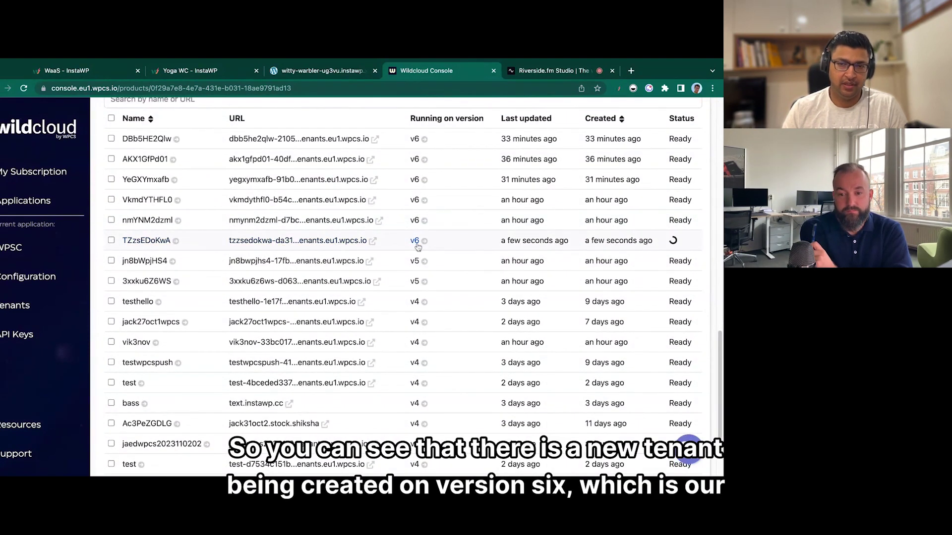
scroll(420, 253, "up", 10)
scroll(423, 261, "up", 4)
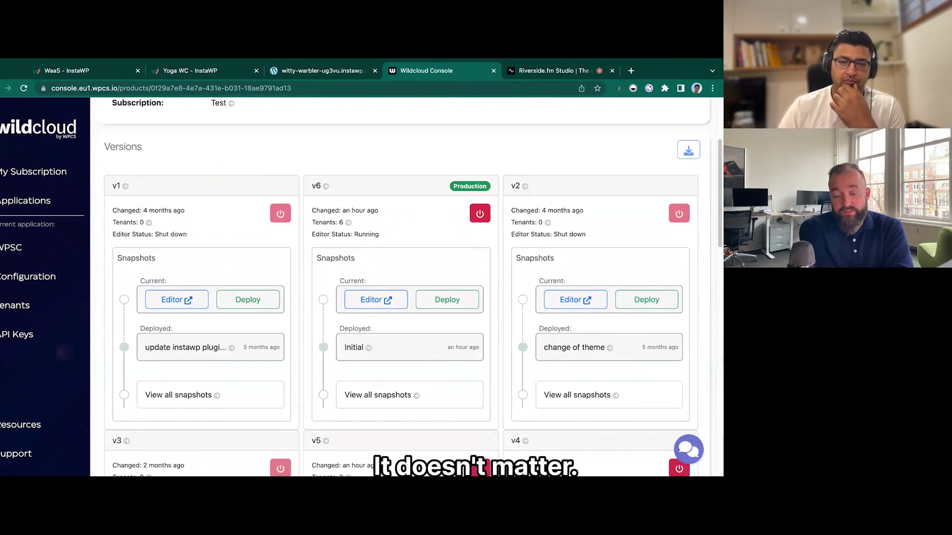
scroll(448, 200, "down", 6)
scroll(467, 226, "down", 6)
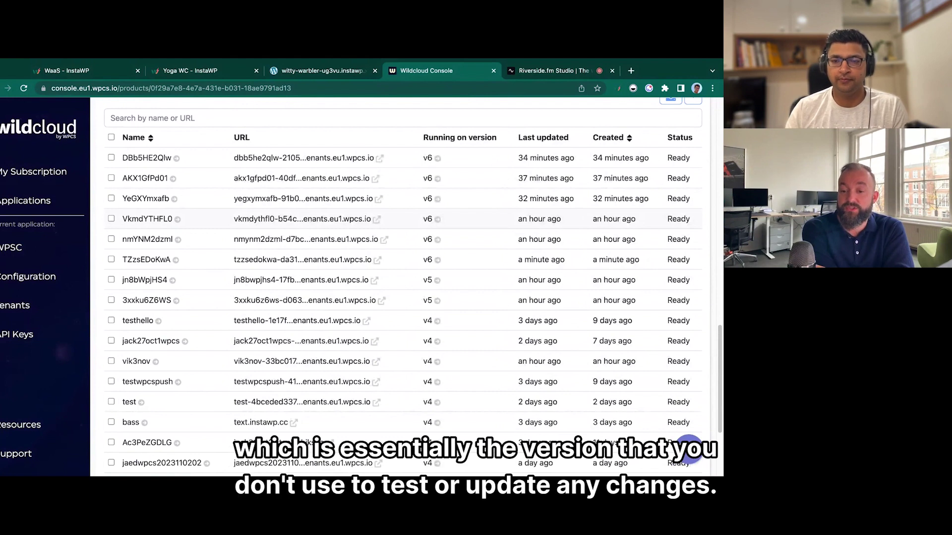
Step: Open the website of the newest v6 tenant, TZzsEDoKwA, and look through its landing page
left_click(379, 261)
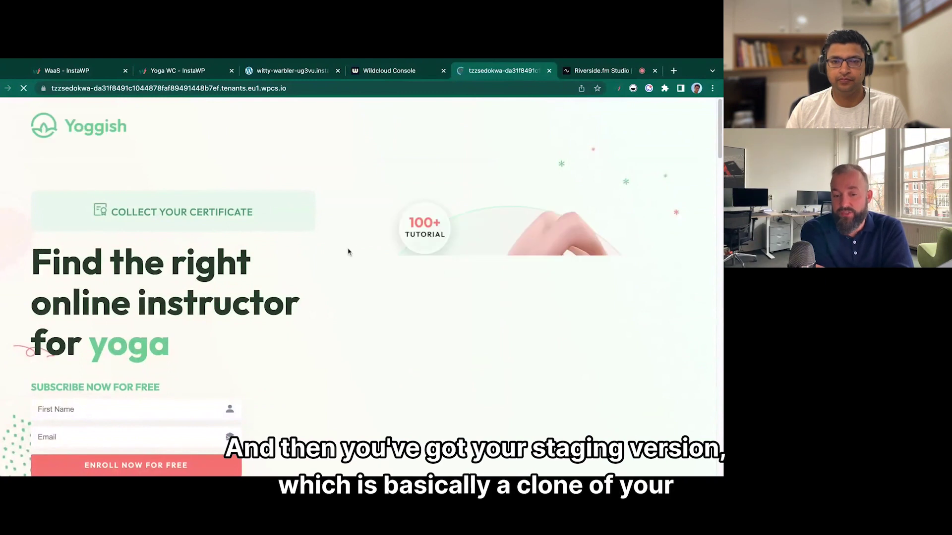
scroll(347, 252, "down", 10)
scroll(345, 251, "down", 3)
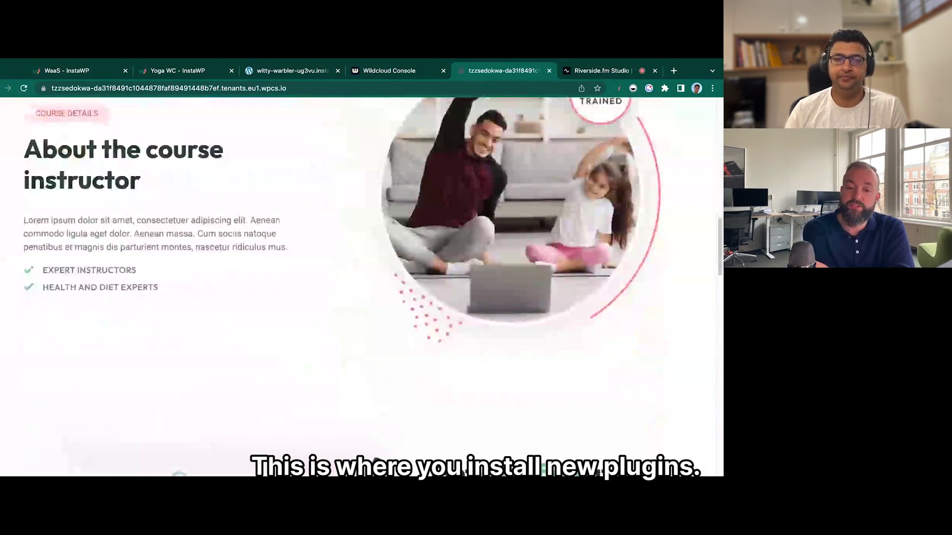
scroll(347, 252, "up", 13)
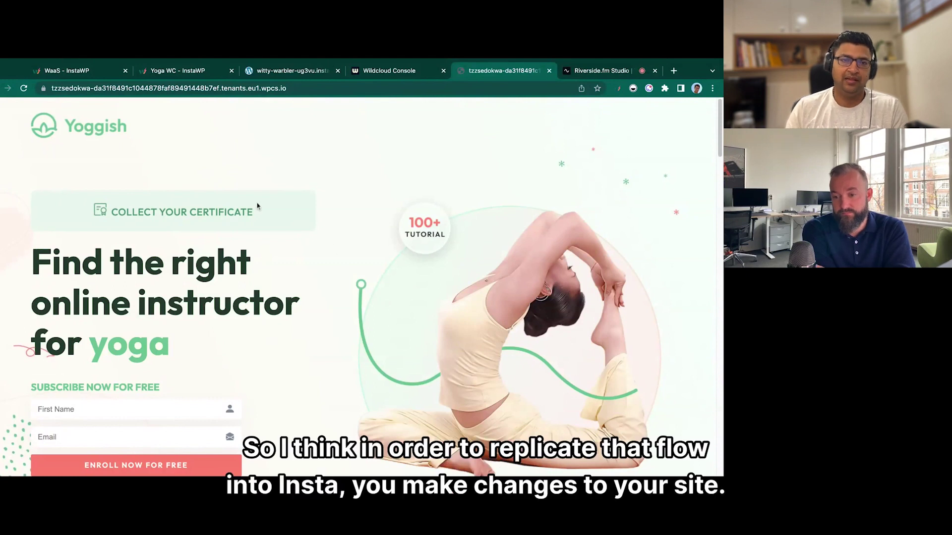
Step: In InstaWP, view the sync settings of the shared Yoga Template WC and the template sync option of the wildcloud hosting
left_click(82, 74)
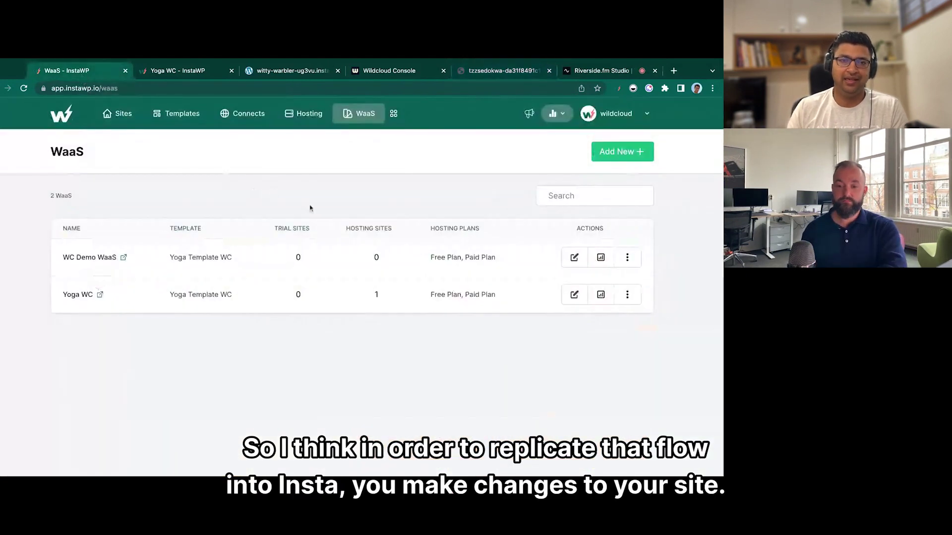
left_click(118, 120)
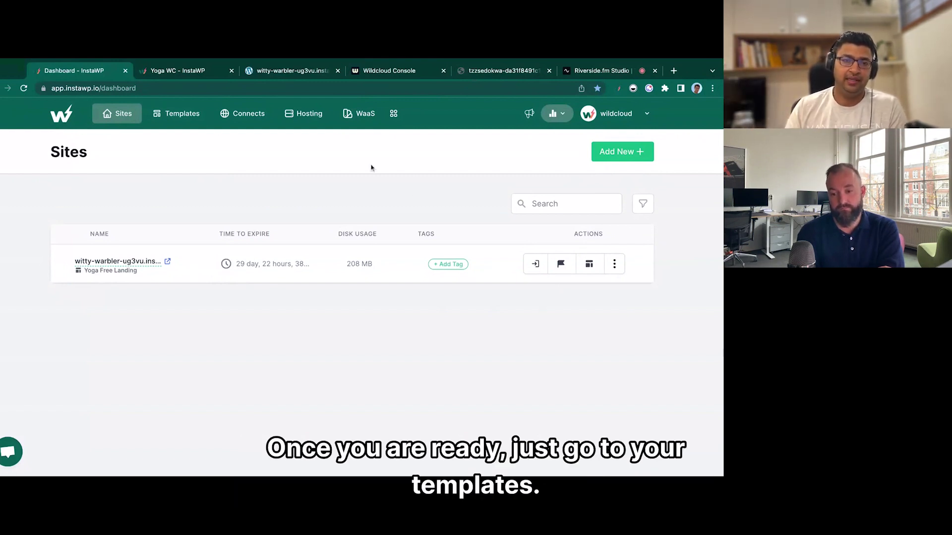
left_click(189, 119)
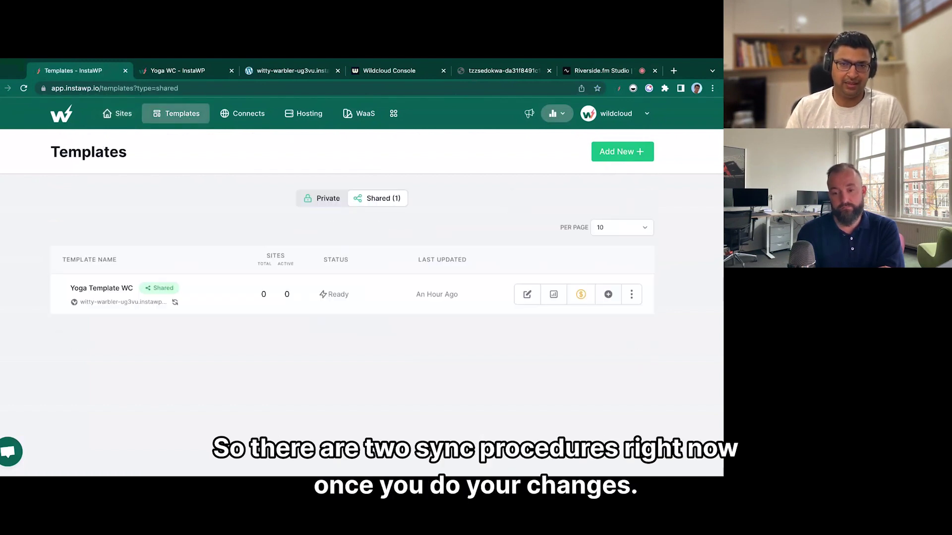
left_click(175, 302)
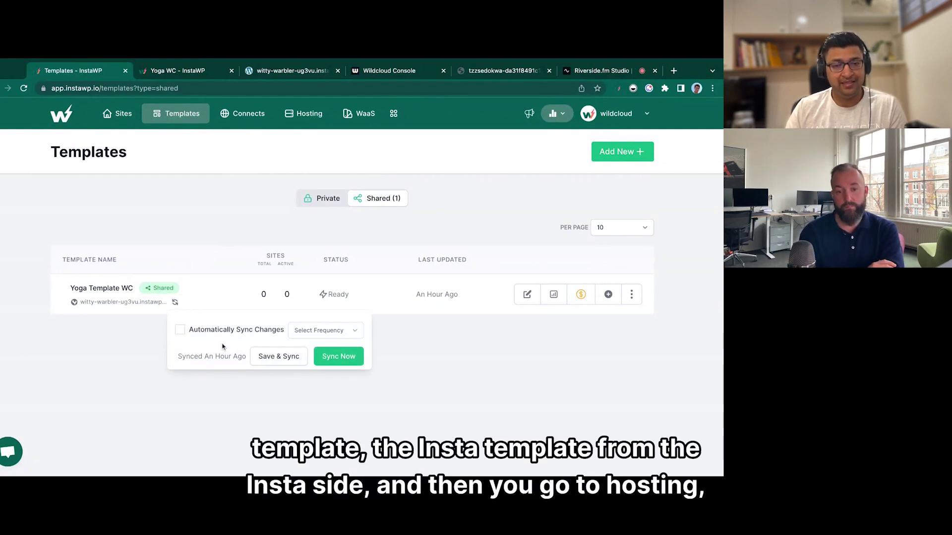
left_click(248, 237)
left_click(305, 115)
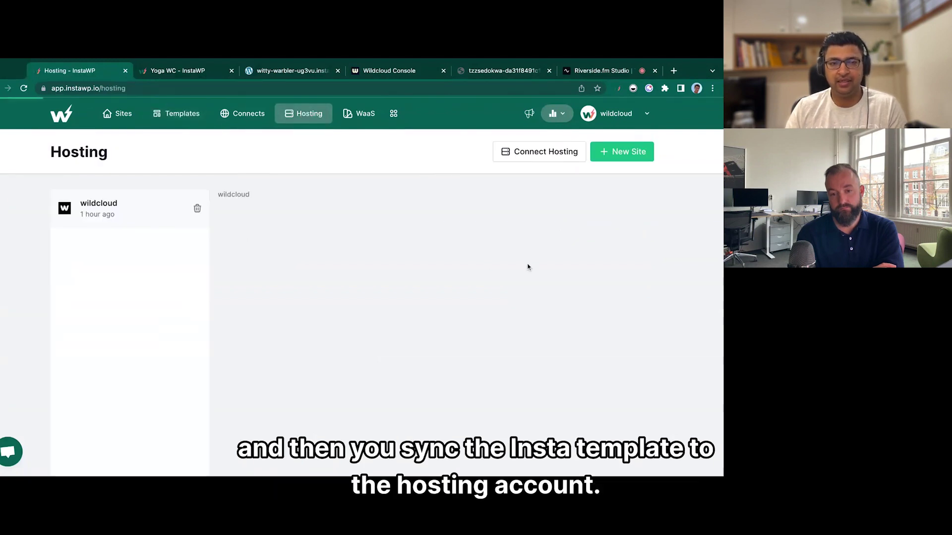
left_click(641, 201)
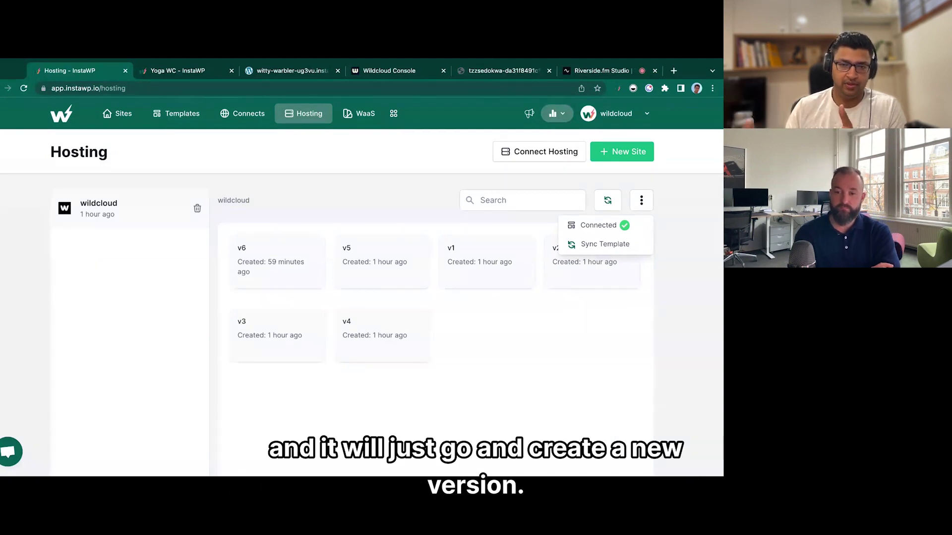
Step: Open the tenant transfer dialog for hosting version v5 and cancel it without moving any tenants
left_click(340, 282)
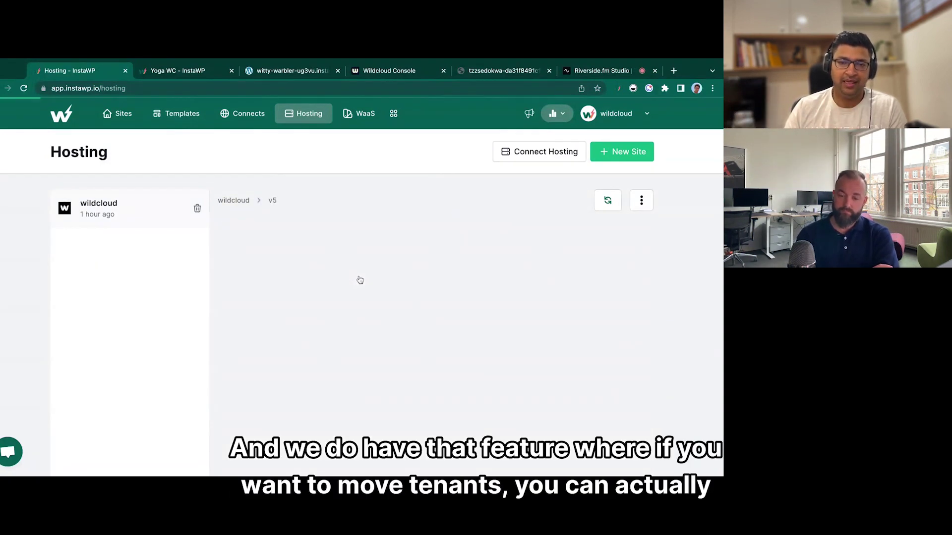
left_click(641, 201)
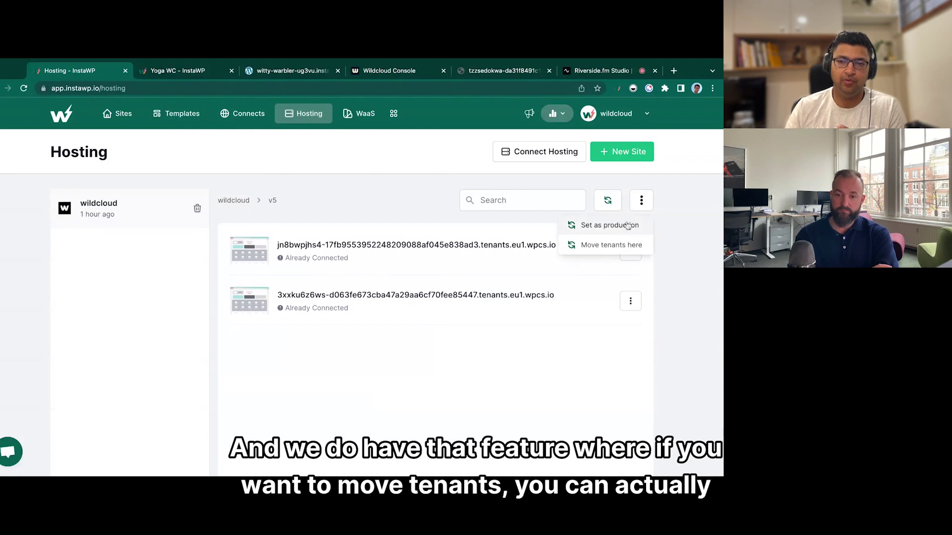
left_click(609, 245)
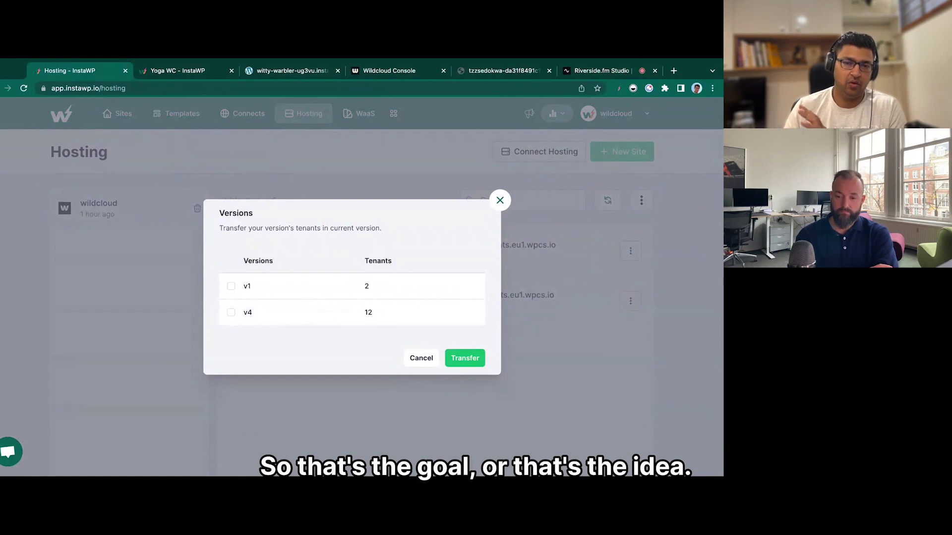
left_click(429, 361)
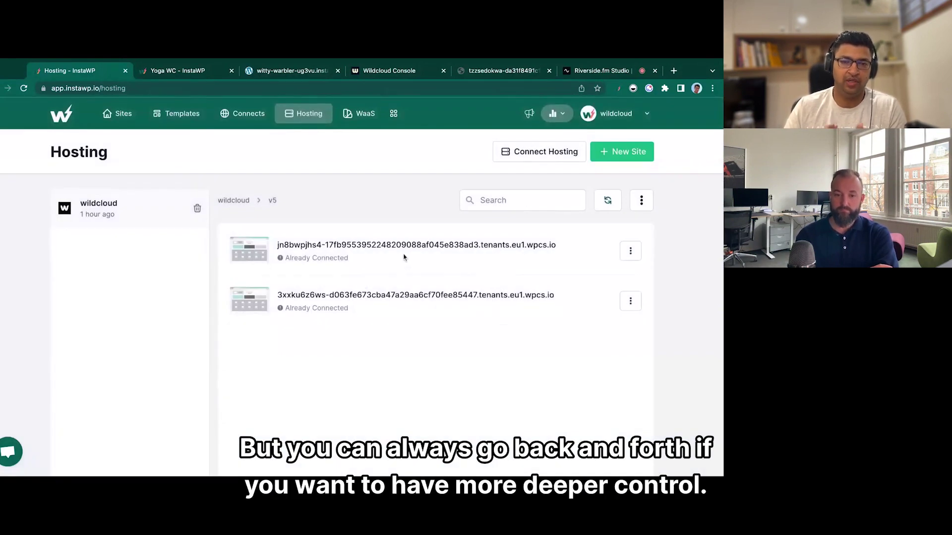
Step: Open the finished website from its URL in the Yoga WC checkout and review the whole landing page
left_click(174, 71)
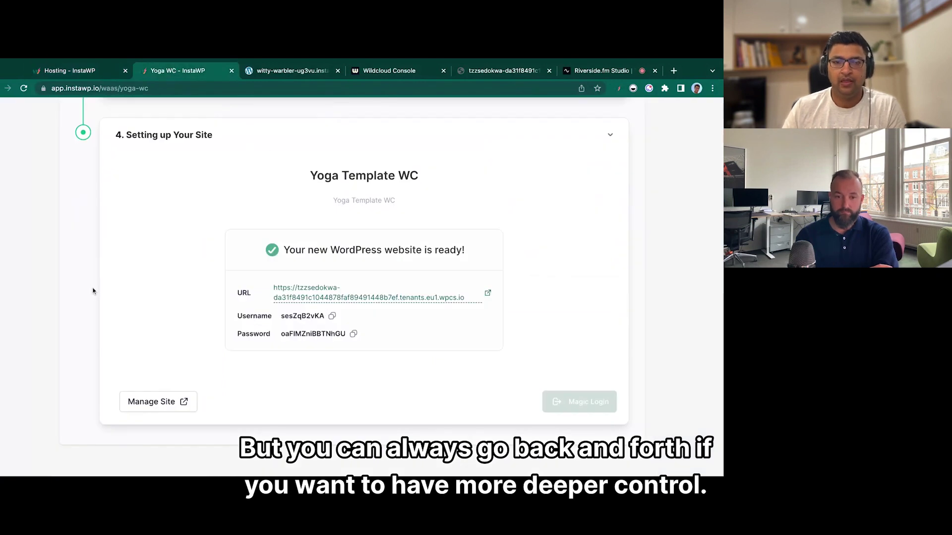
scroll(165, 255, "up", 5)
scroll(169, 264, "down", 3)
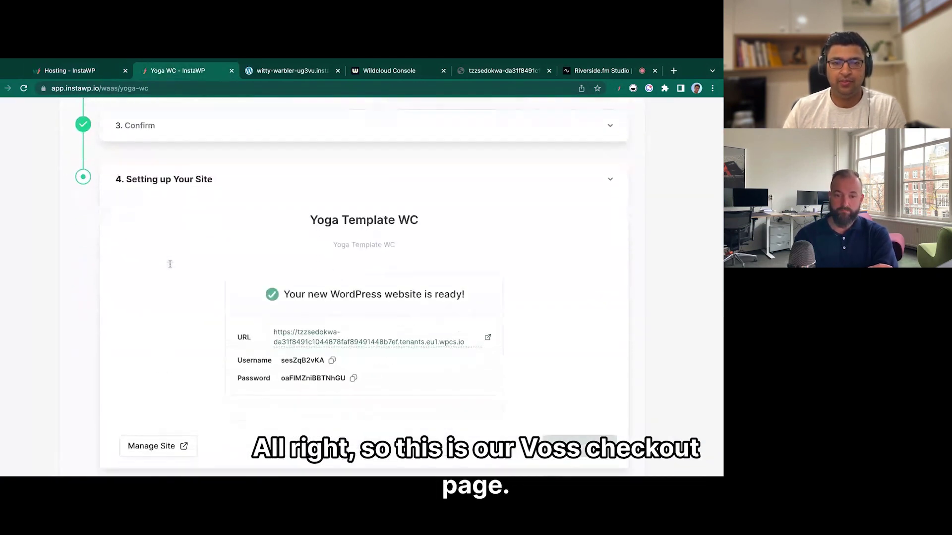
scroll(169, 263, "down", 2)
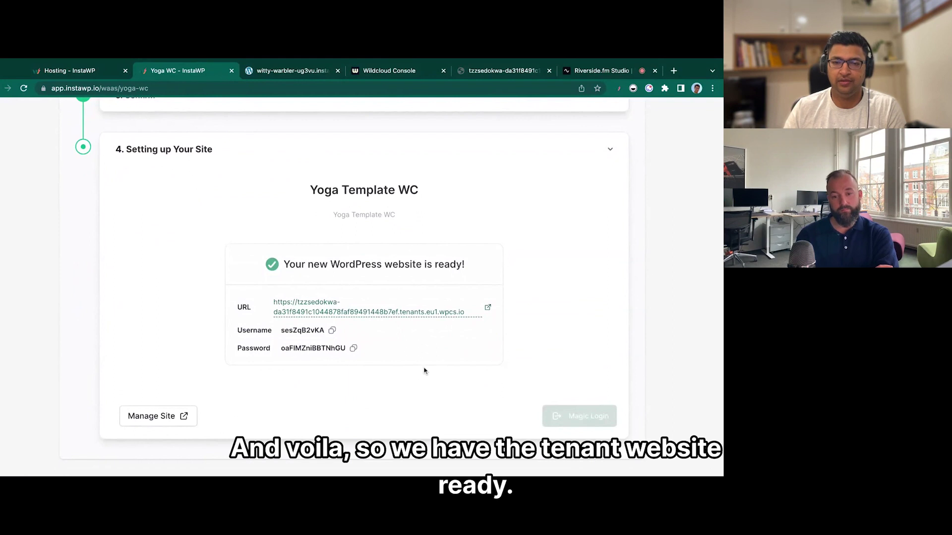
left_click_drag(275, 302, 464, 312)
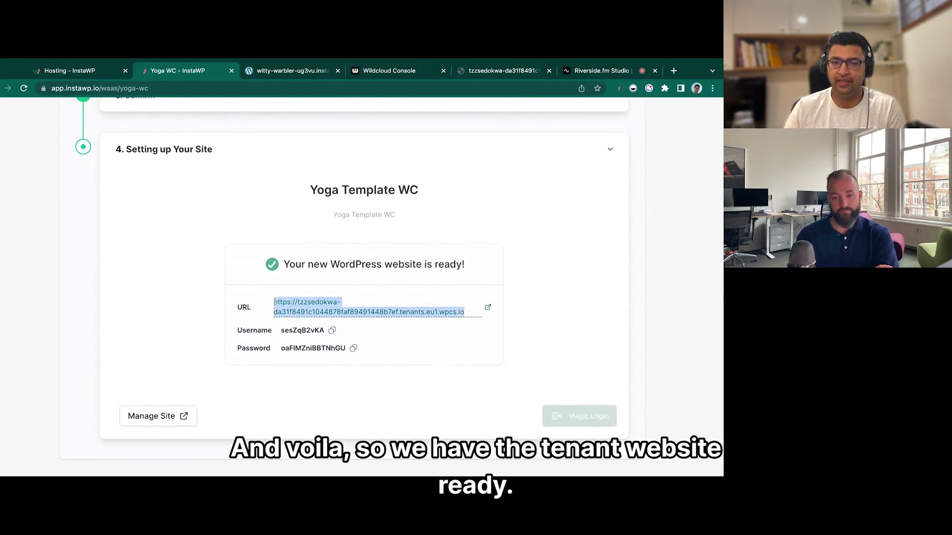
left_click(488, 308)
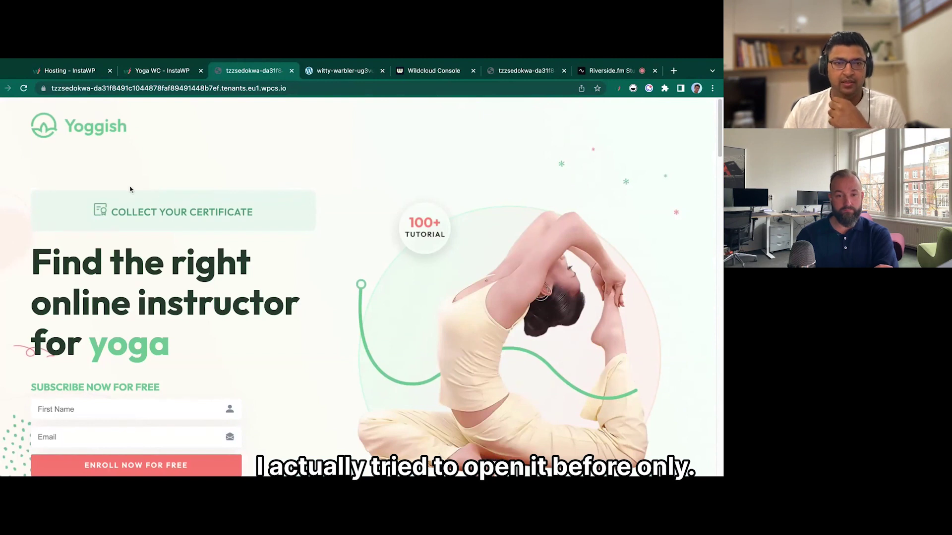
scroll(130, 193, "down", 15)
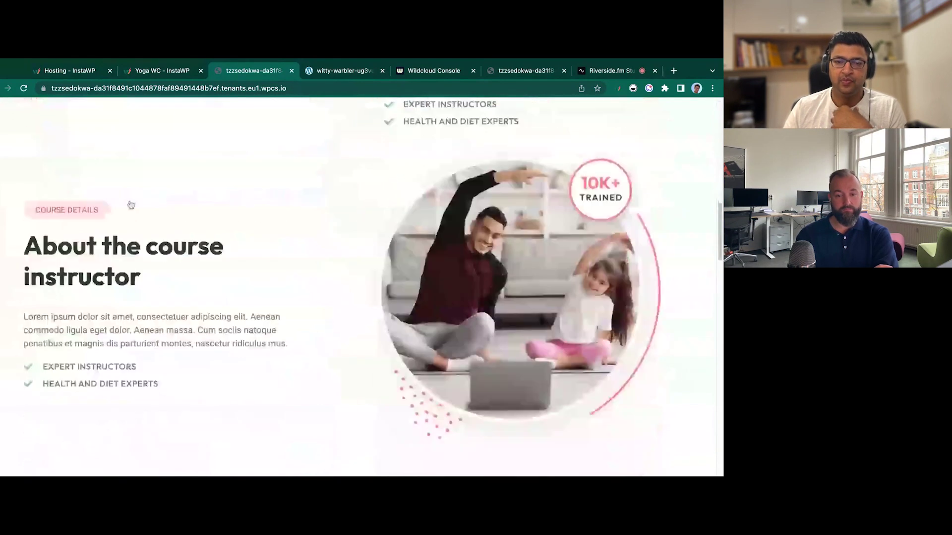
scroll(131, 205, "down", 15)
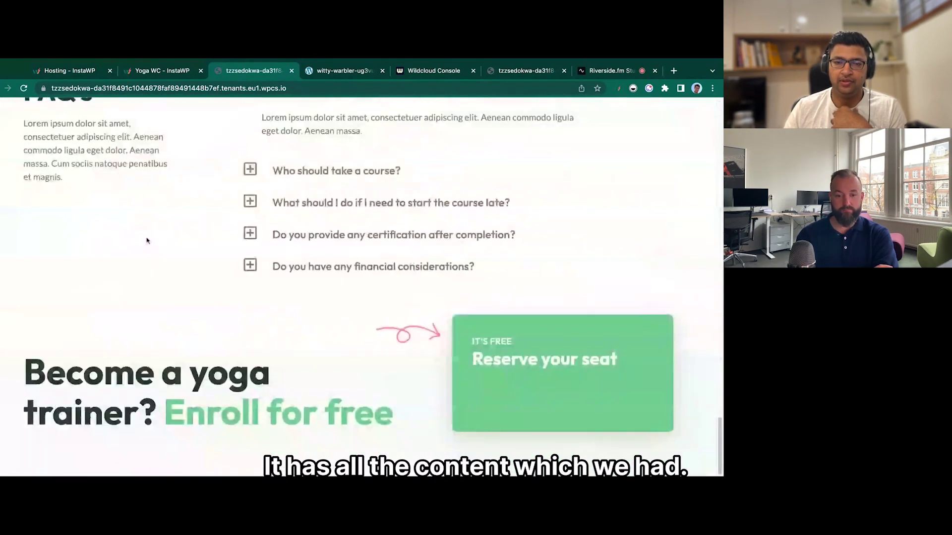
scroll(147, 241, "up", 20)
Step: Return to the site credentials in the Yoga WC checkout, try opening the site management page, and go back to the checkout
left_click(171, 75)
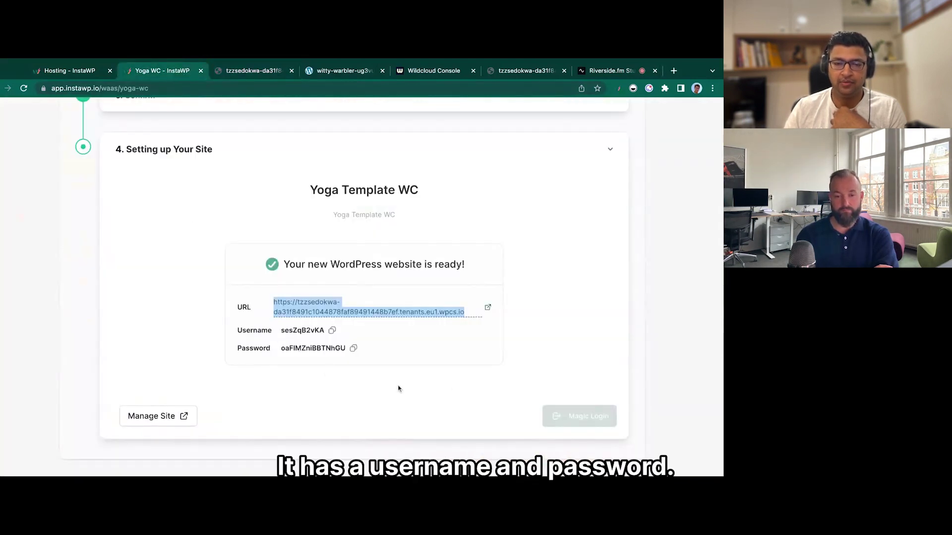
left_click(486, 376)
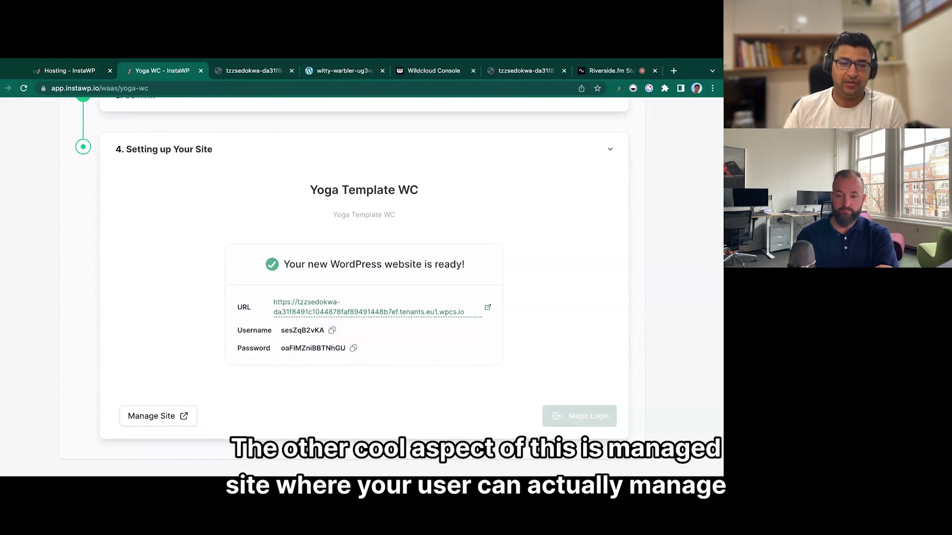
left_click(162, 420)
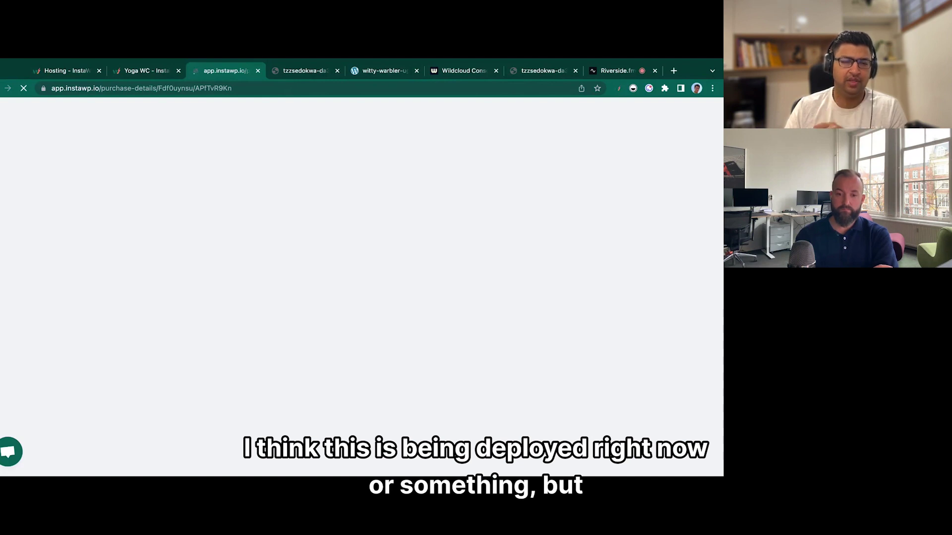
left_click(146, 73)
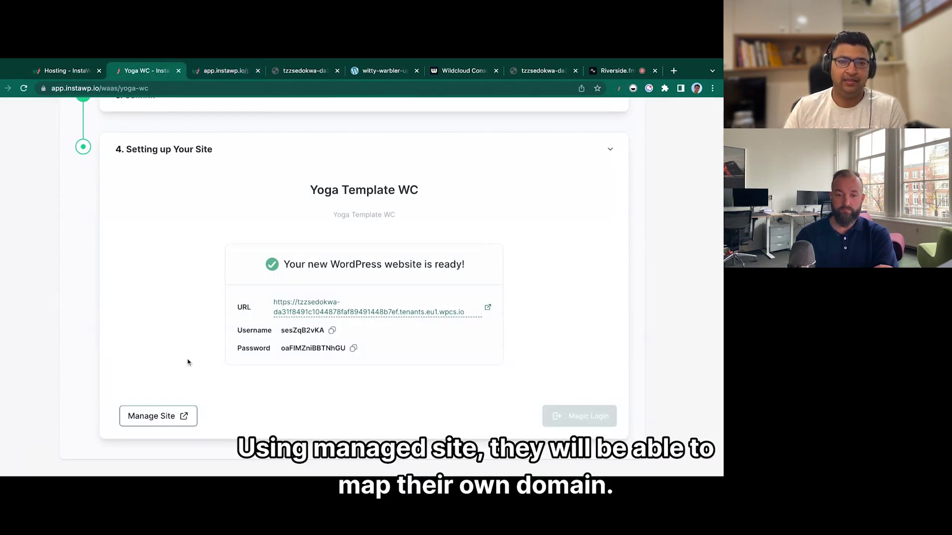